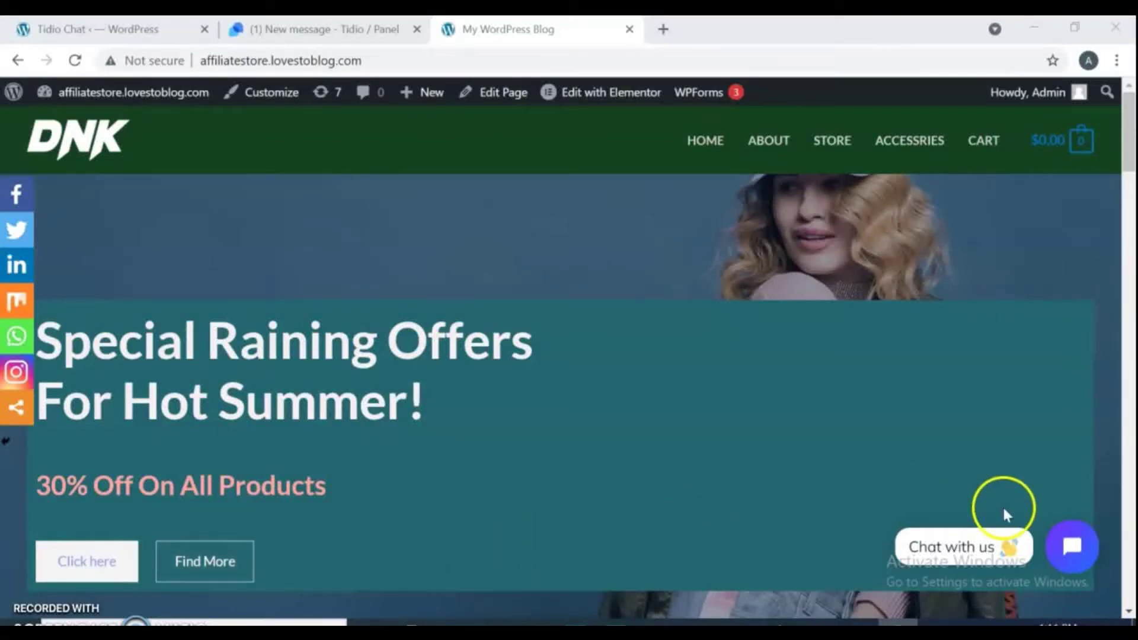
Step: As a store visitor, send a smiley emoji in the live chat and minimize the chat window
left_click(1076, 548)
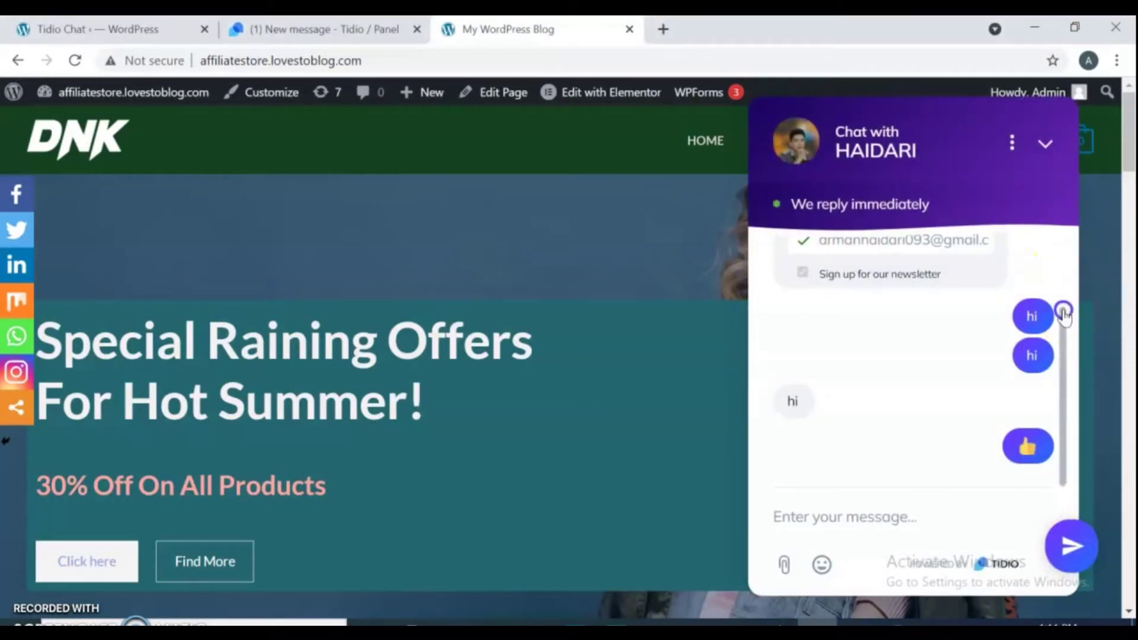
left_click_drag(1061, 310, 1056, 209)
scroll(1067, 303, "down", 2)
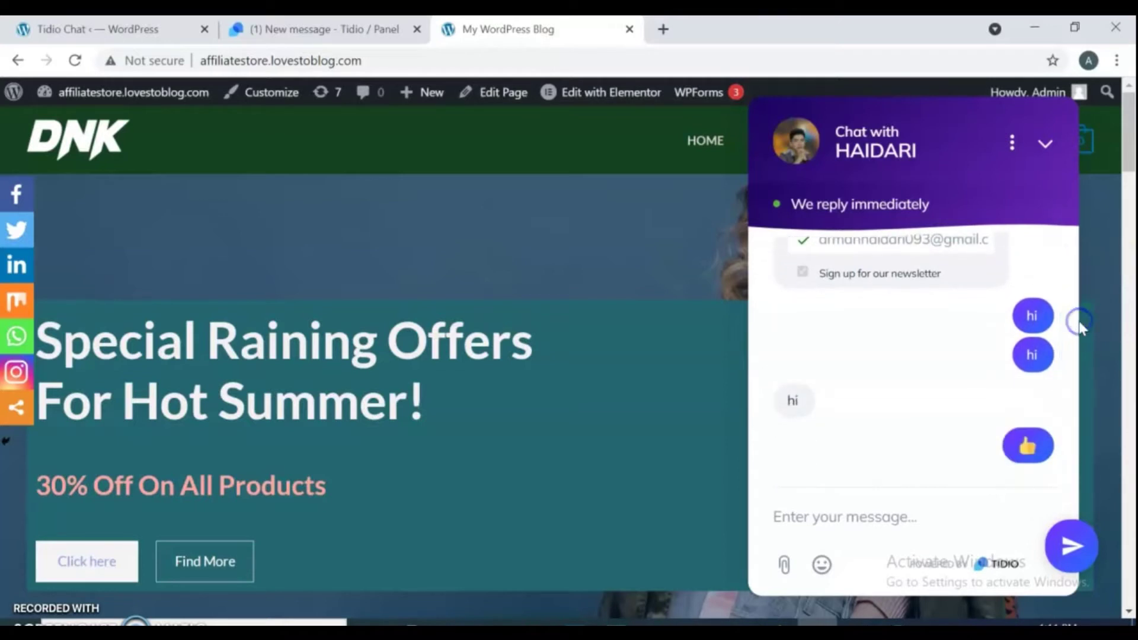
left_click(822, 565)
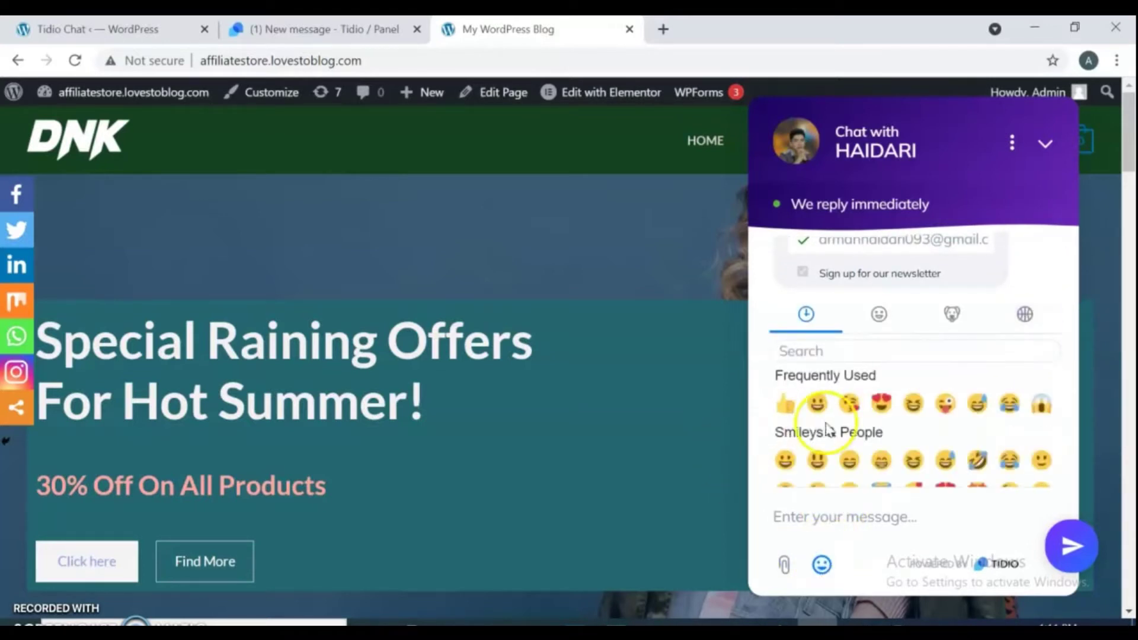
left_click(1041, 459)
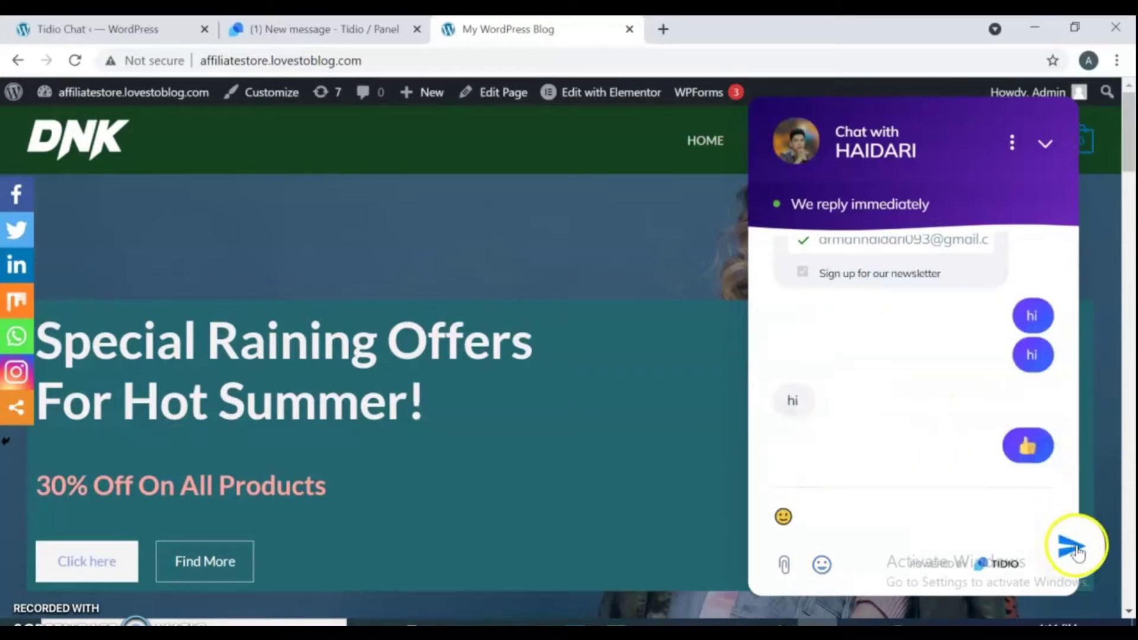
left_click(1077, 551)
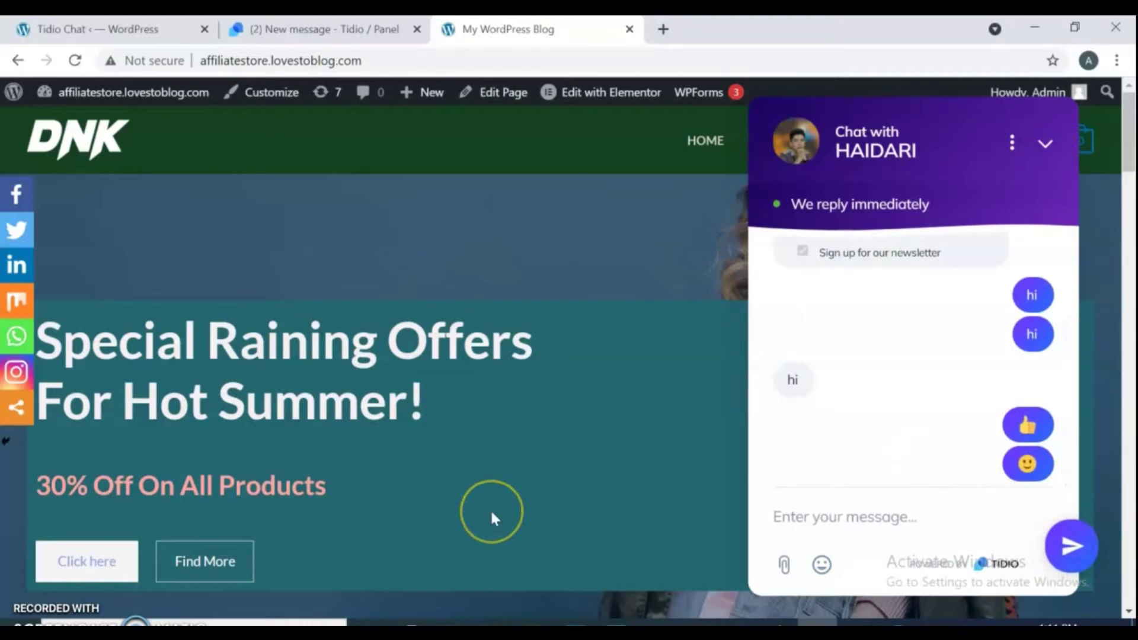
left_click(1046, 147)
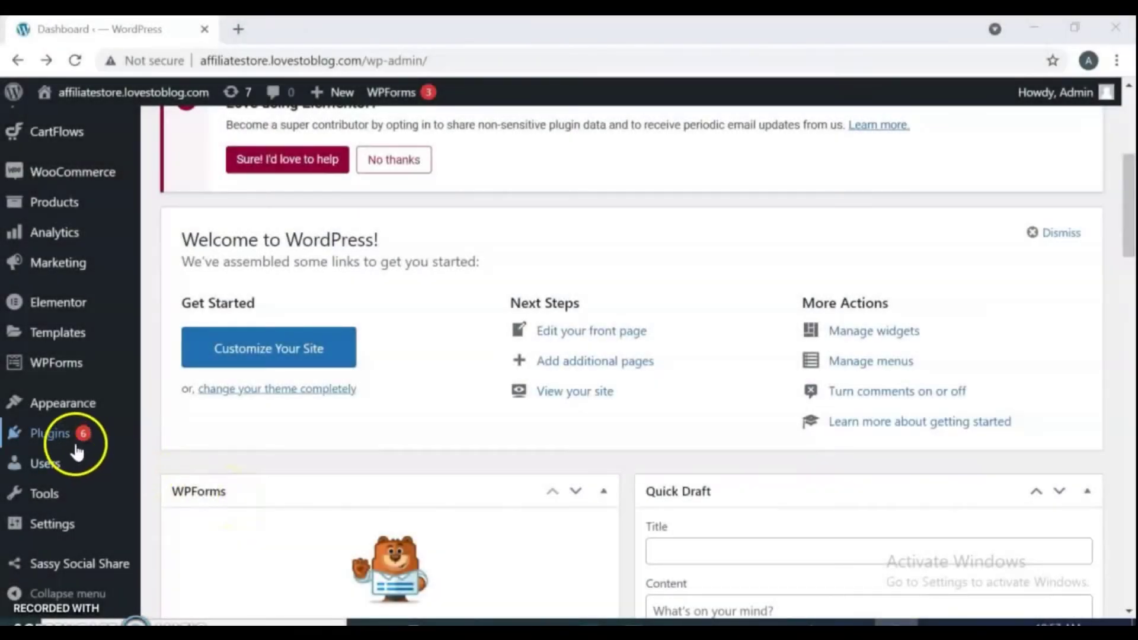
mouse_move(50, 433)
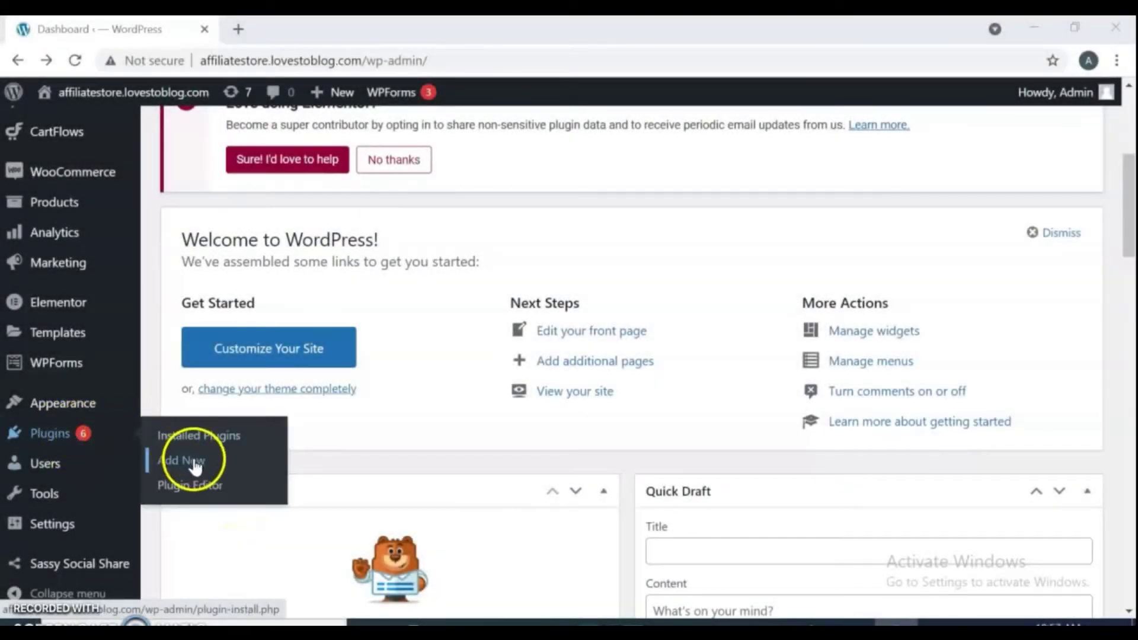
Step: Search the WordPress plugin directory for "live chat" from Plugins > Add New
left_click(193, 464)
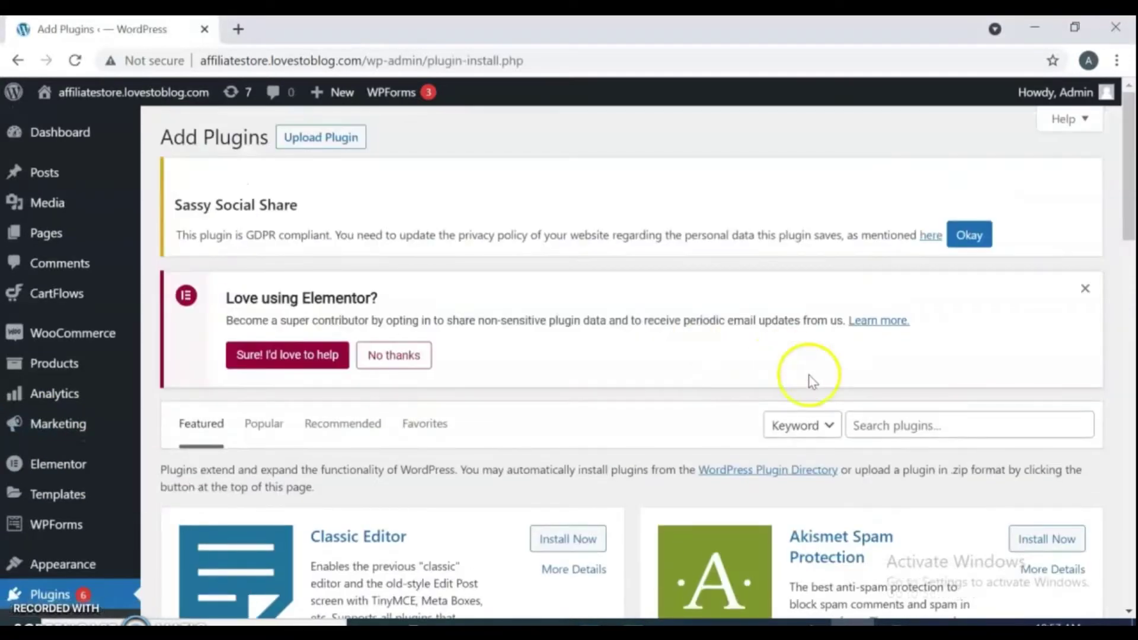
left_click(923, 431)
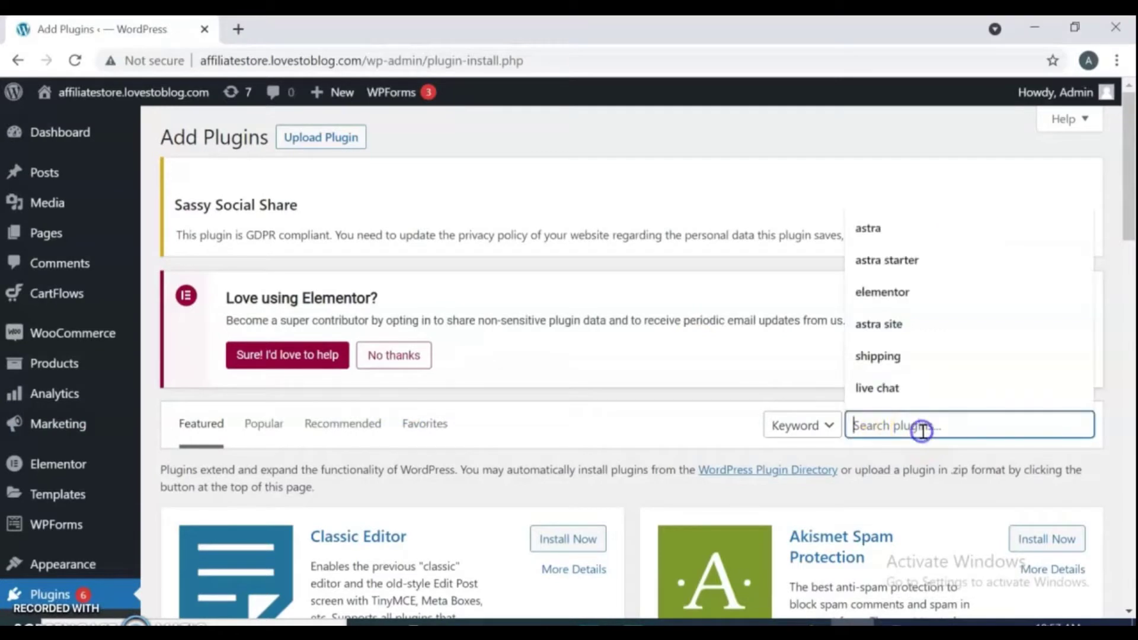
type("l")
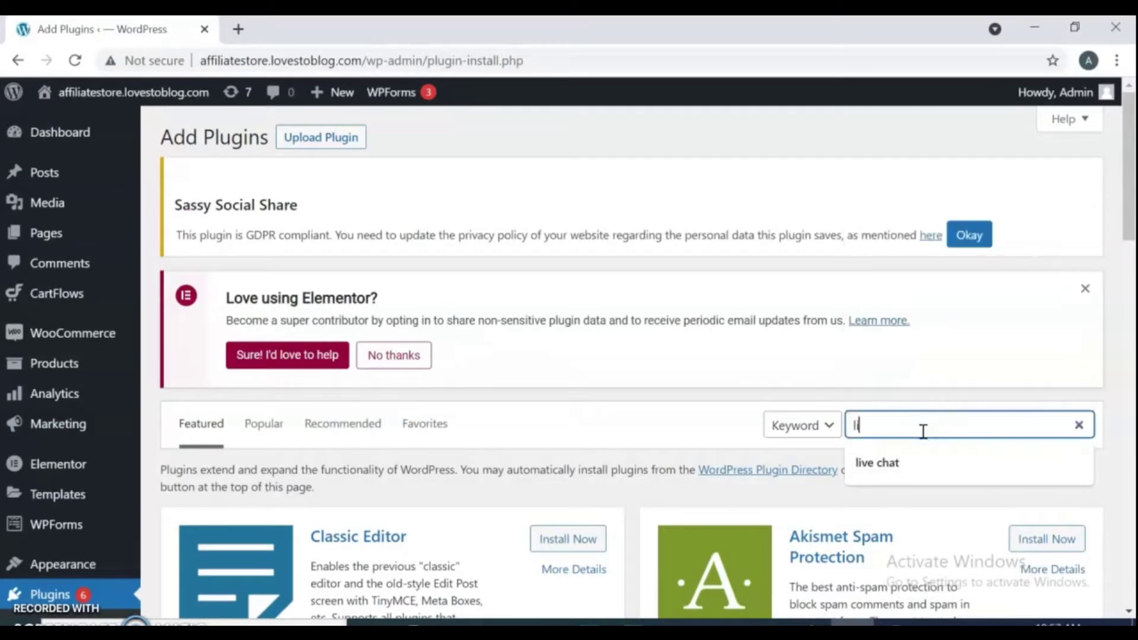
type("t")
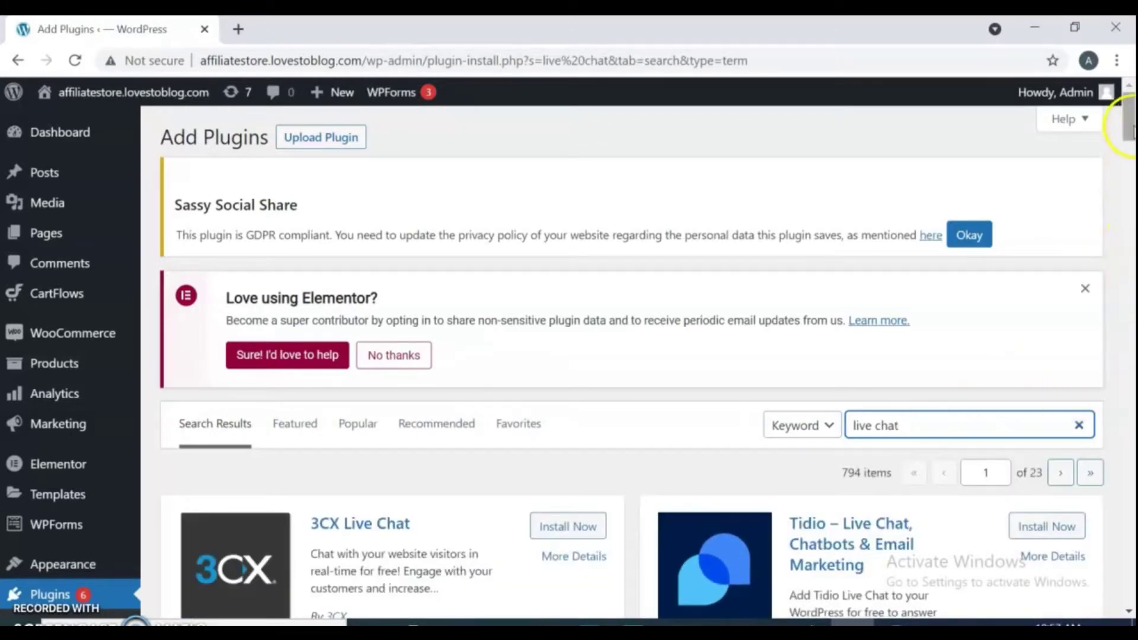
left_click_drag(1124, 129, 1129, 154)
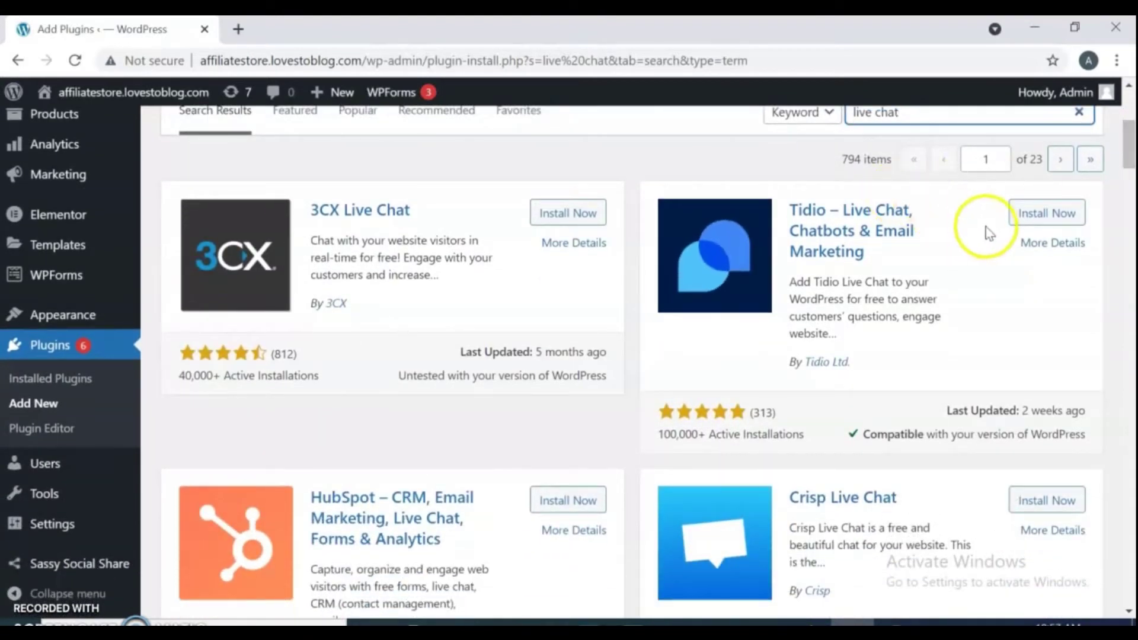
Step: Install and activate the Tidio – Live Chat plugin from the search results
left_click(1048, 217)
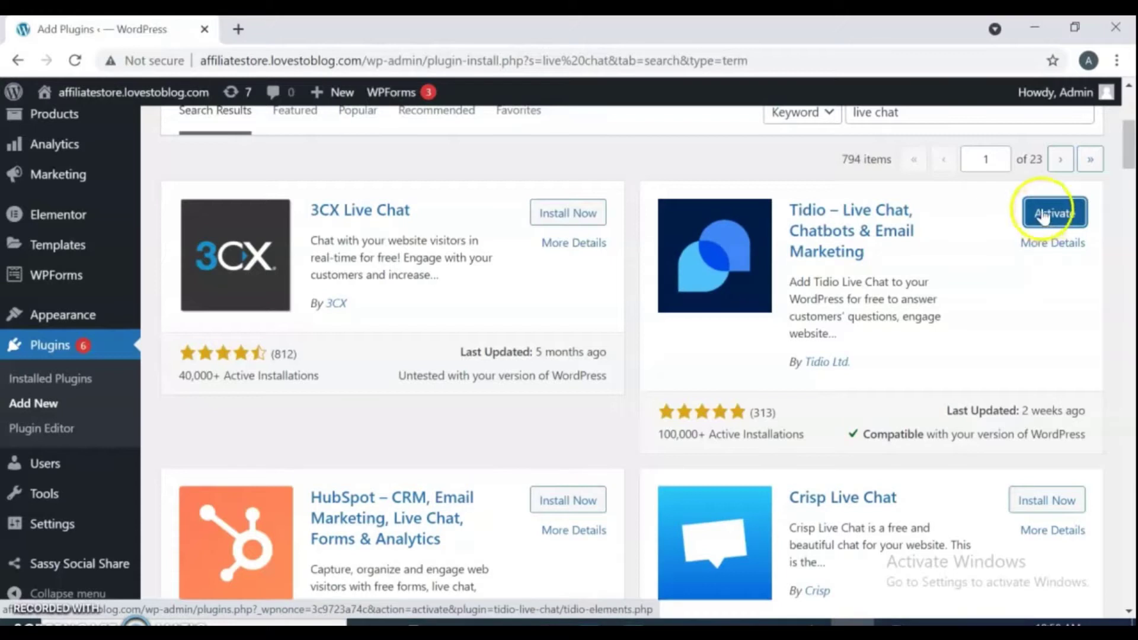
left_click(1057, 216)
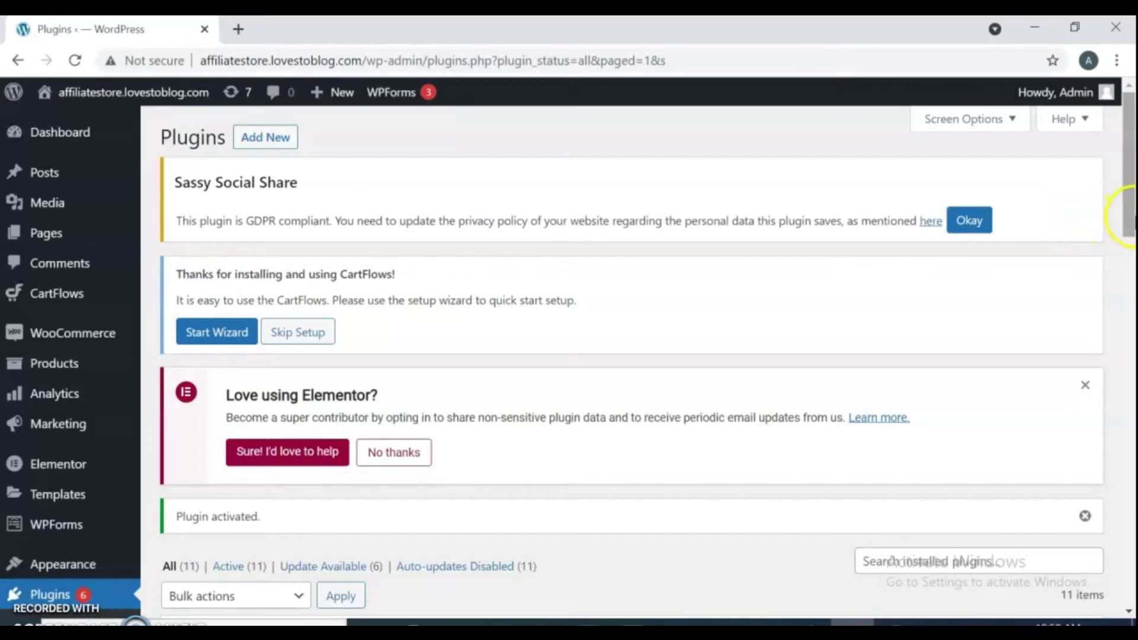
left_click_drag(1124, 216, 1130, 265)
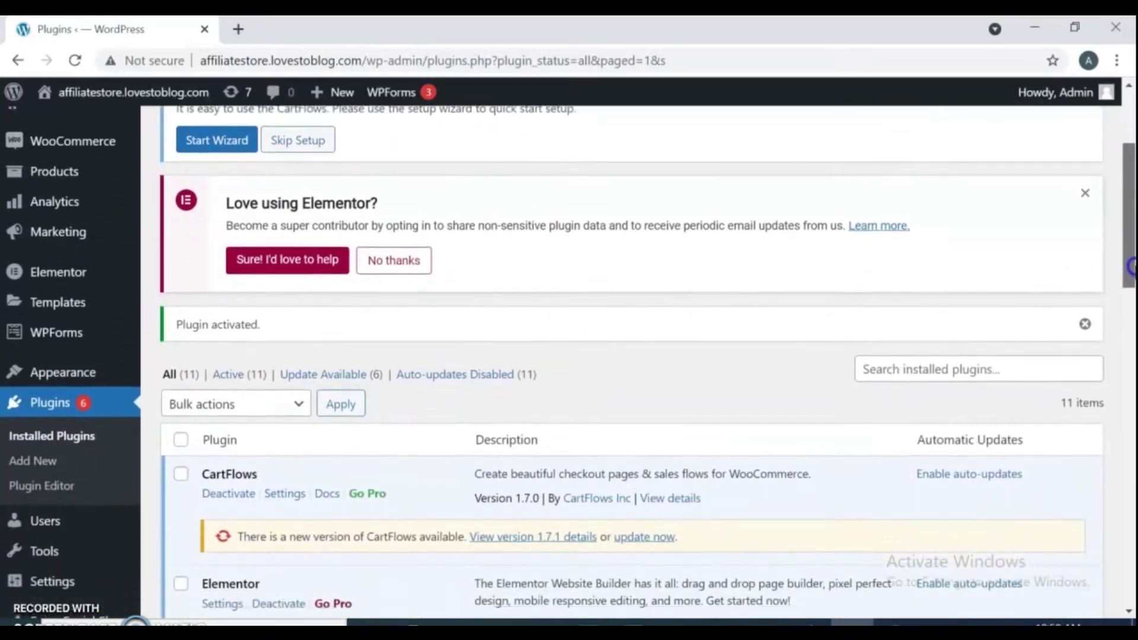
mouse_move(1130, 265)
left_mouse_down()
mouse_move(1130, 186)
mouse_move(1129, 356)
left_mouse_up()
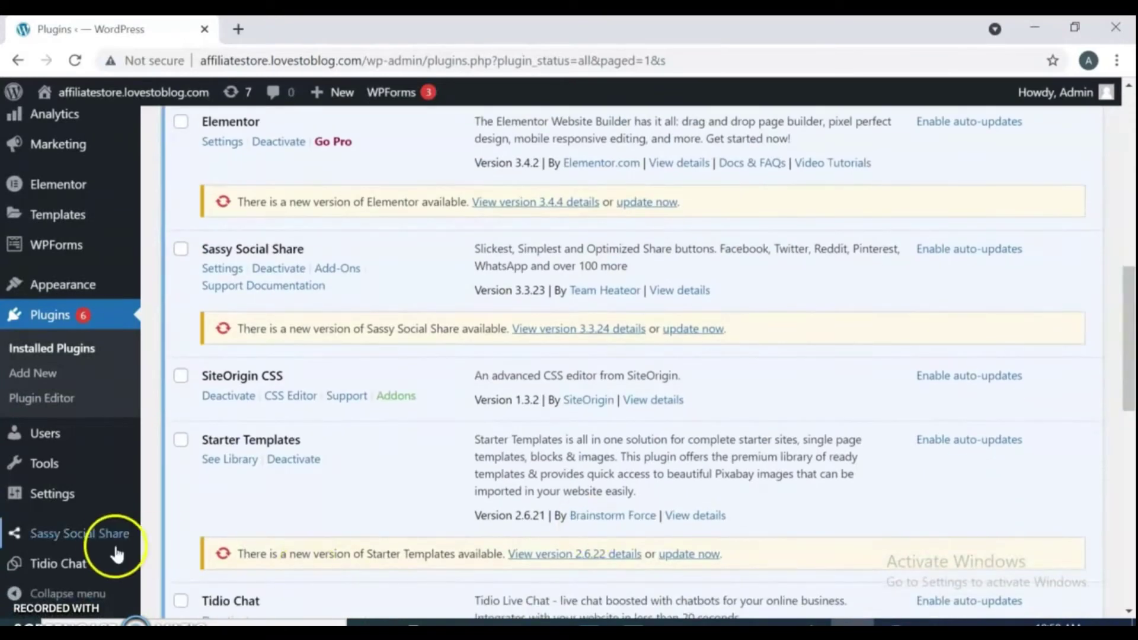
Step: Connect the Tidio Chat plugin with the pasted store email address and start setup
left_click(77, 572)
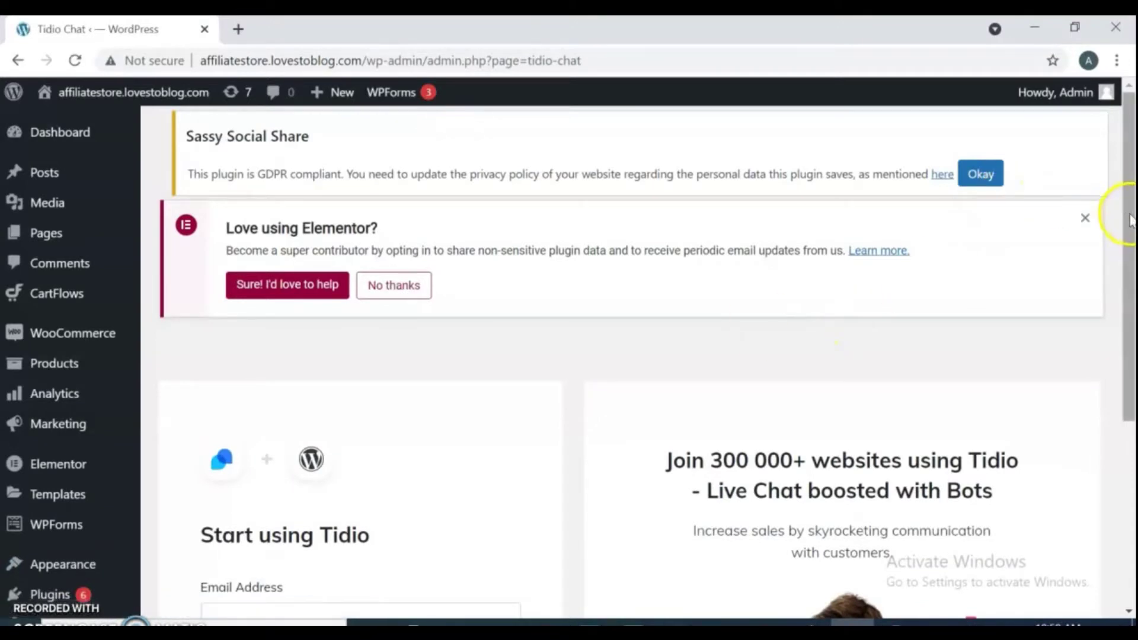
left_click_drag(1130, 218, 1131, 405)
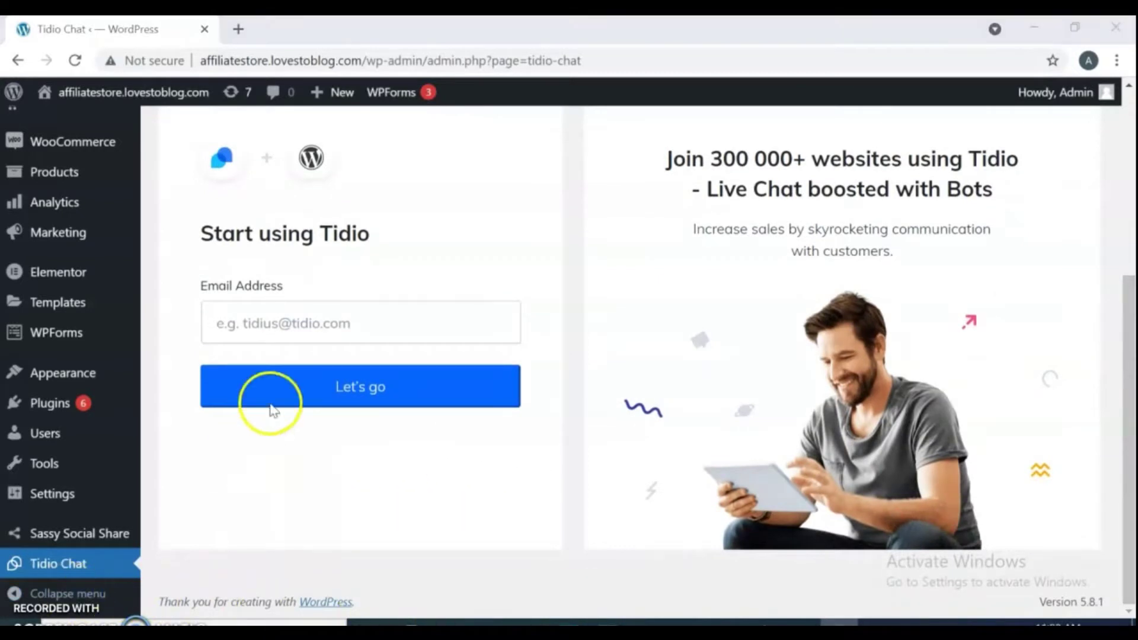
left_click(276, 320)
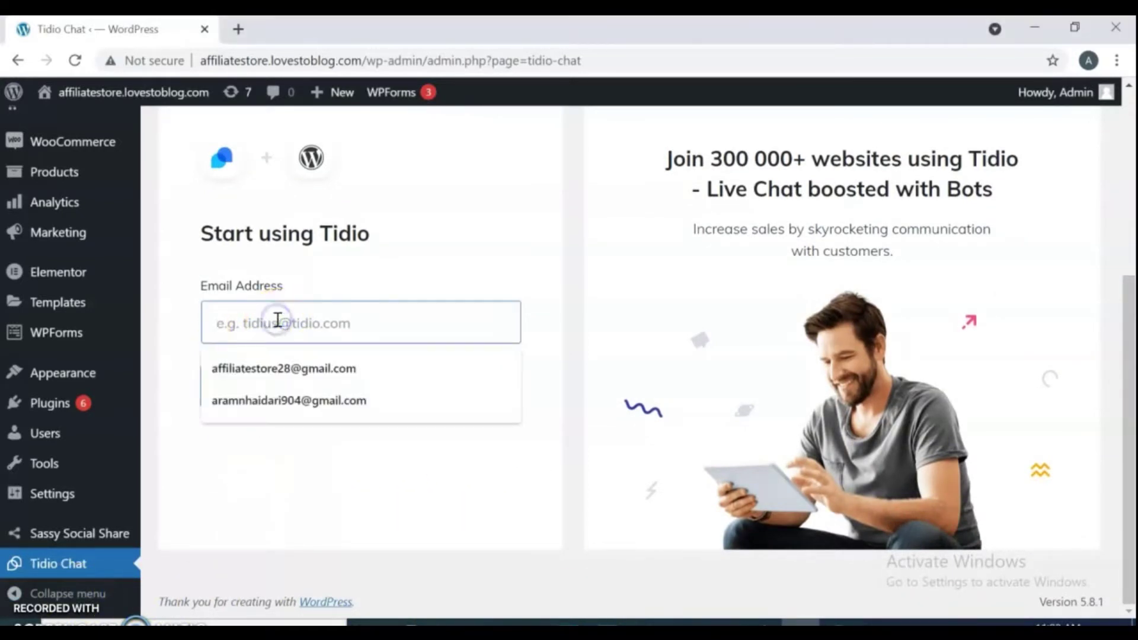
key("ctrl+v")
left_click(354, 396)
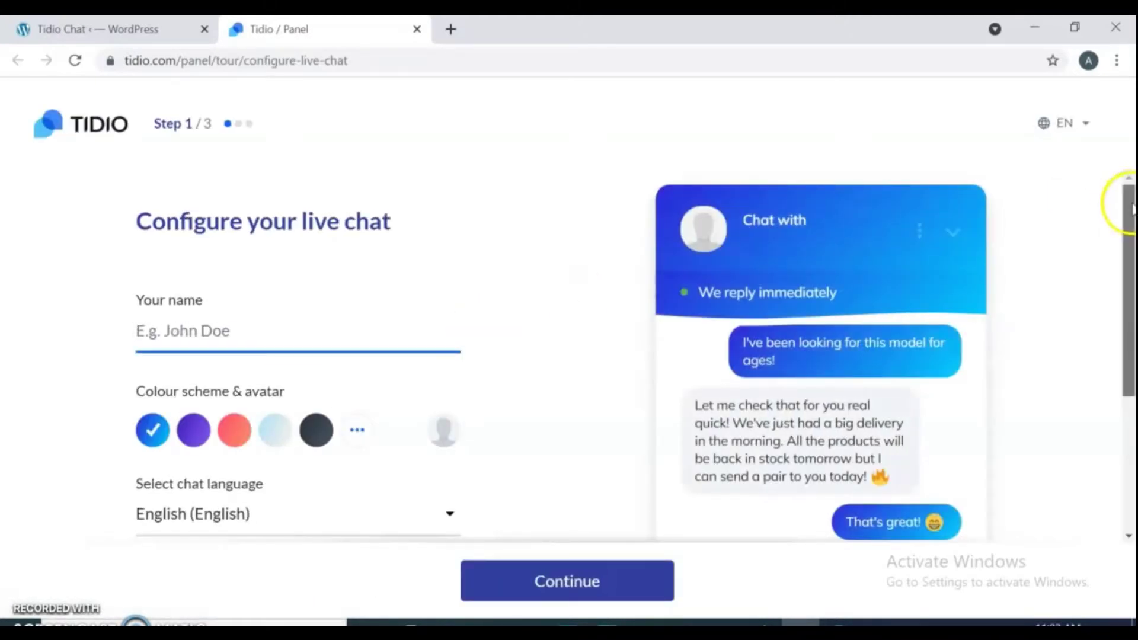
mouse_move(1124, 352)
left_mouse_down()
mouse_move(1125, 458)
mouse_move(1117, 204)
left_mouse_up()
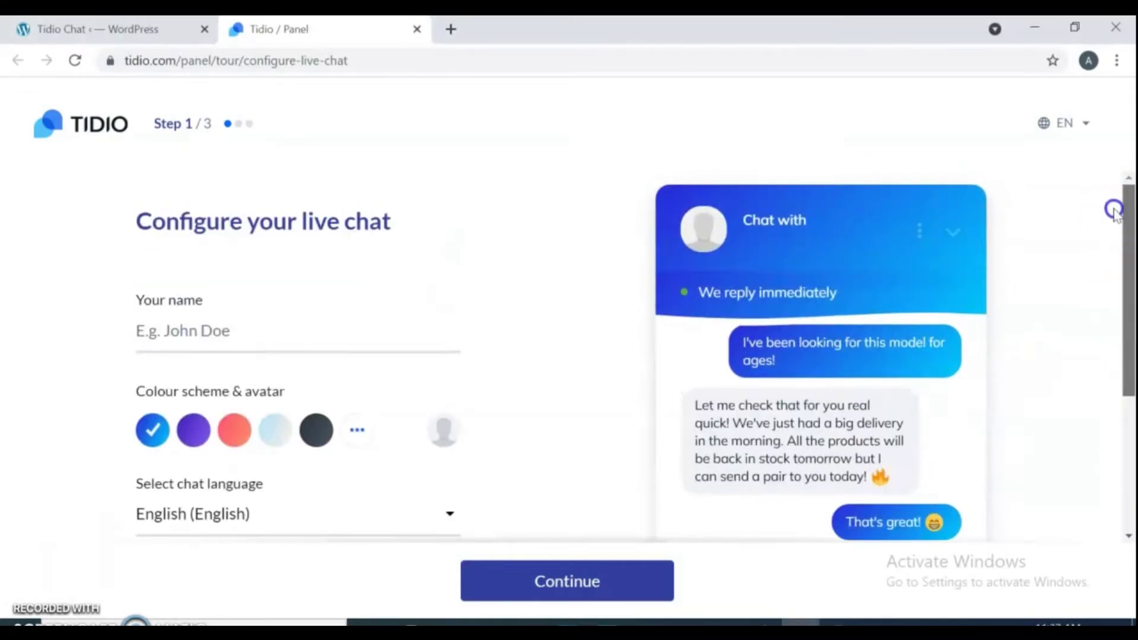
Step: Name the chat agent HAIDARI and settle on the dark purple colour scheme after trying others
left_click(185, 332)
type("HAIDARI")
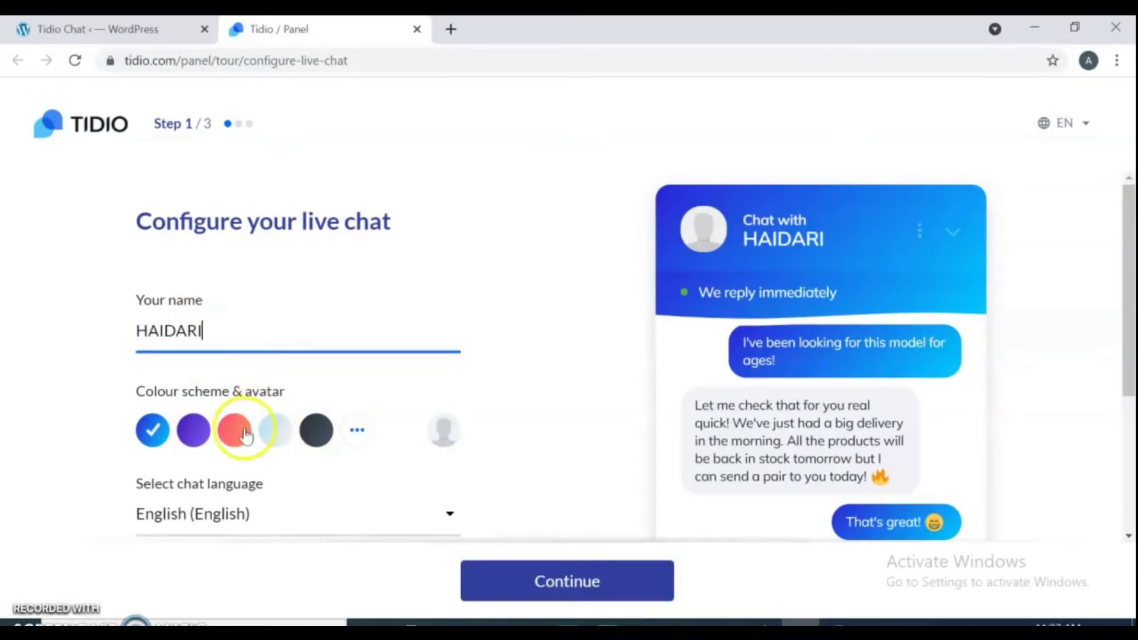
left_click(194, 431)
left_click(229, 442)
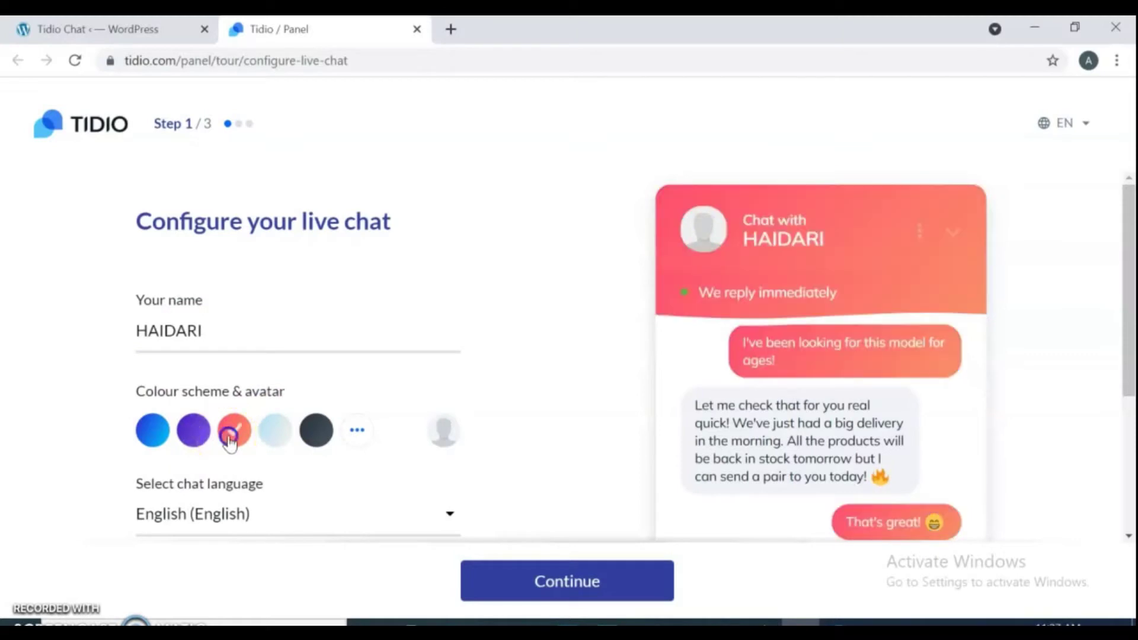
left_click(271, 435)
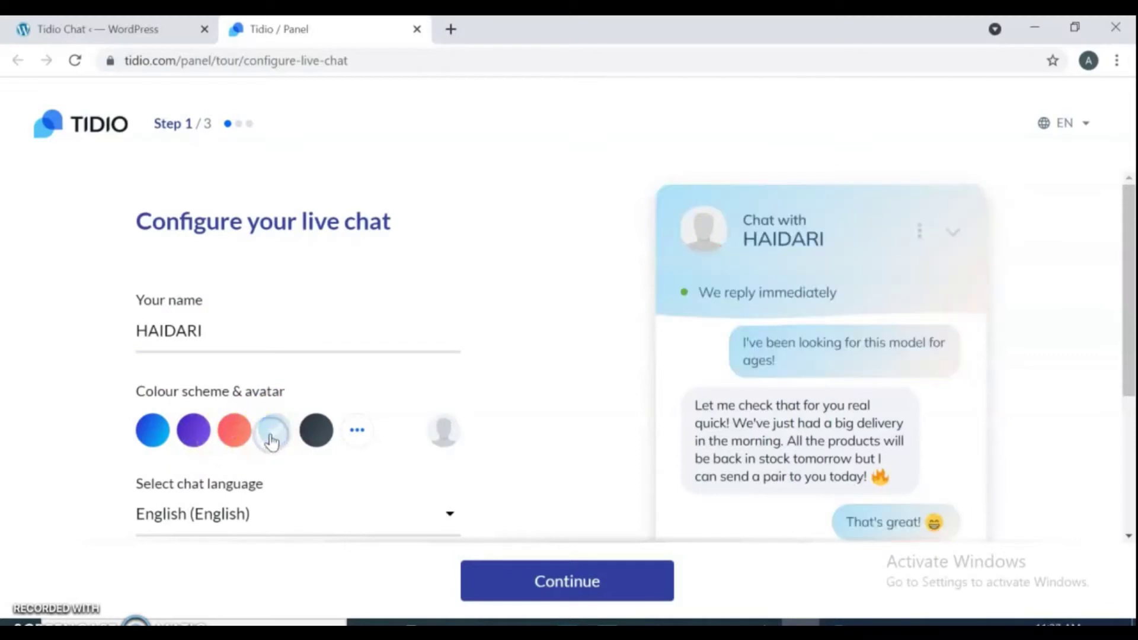
left_click(357, 430)
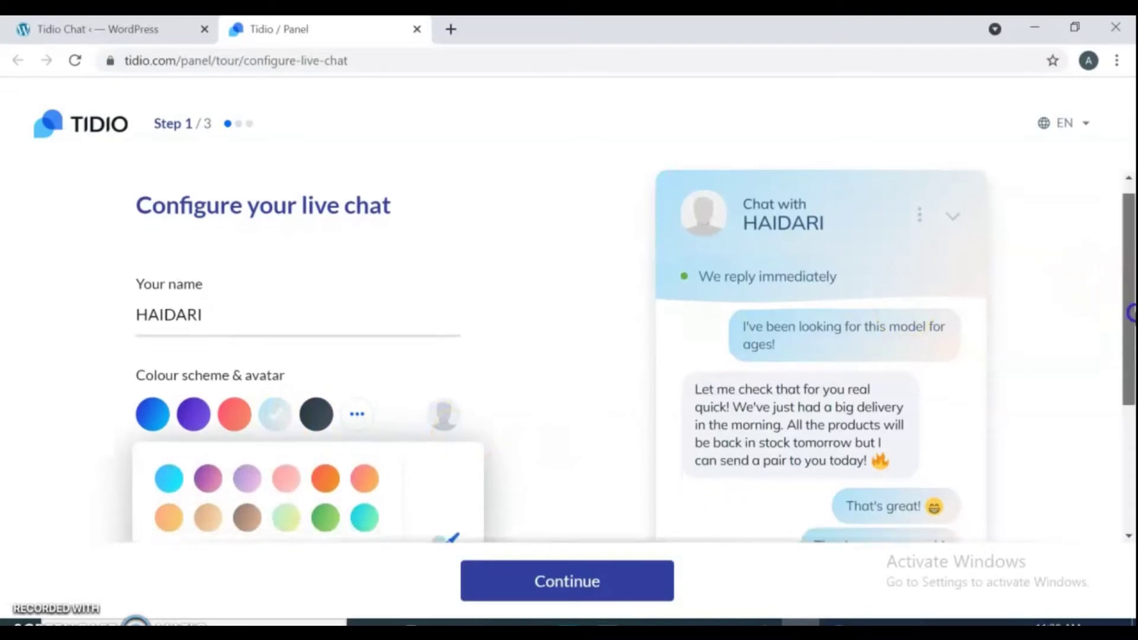
left_click_drag(1129, 307, 1129, 380)
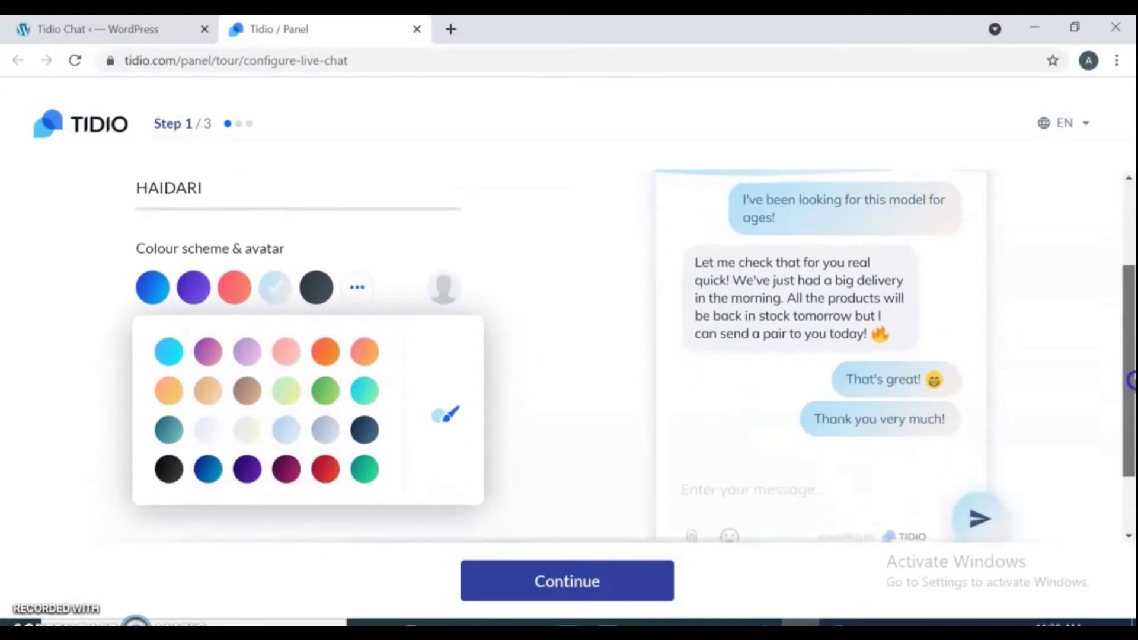
left_click(364, 469)
left_click(356, 287)
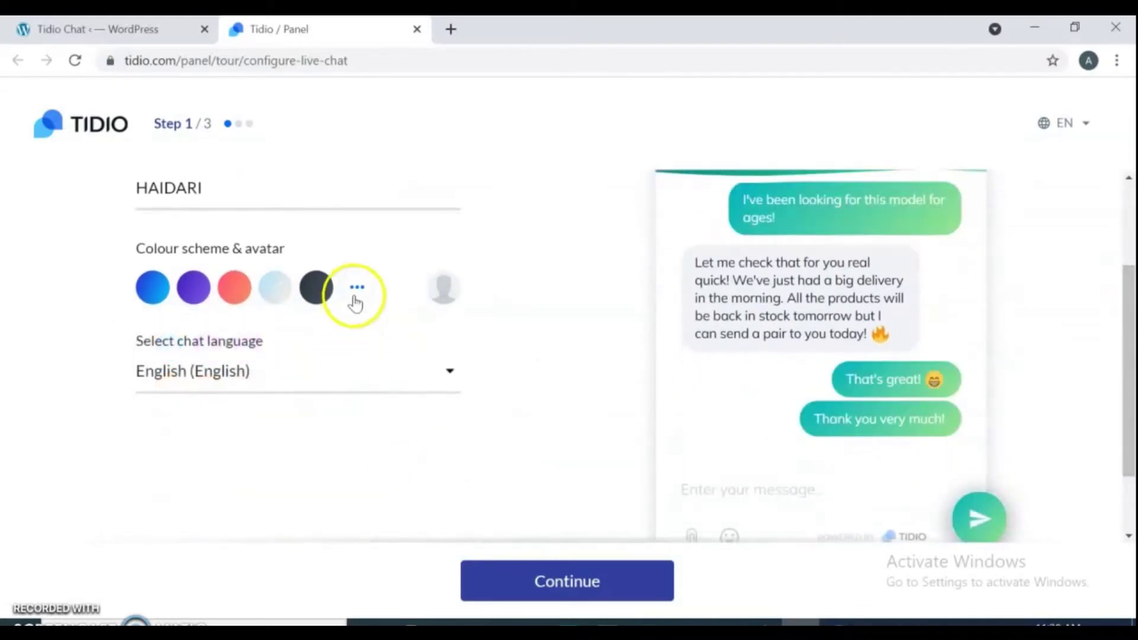
left_click(247, 466)
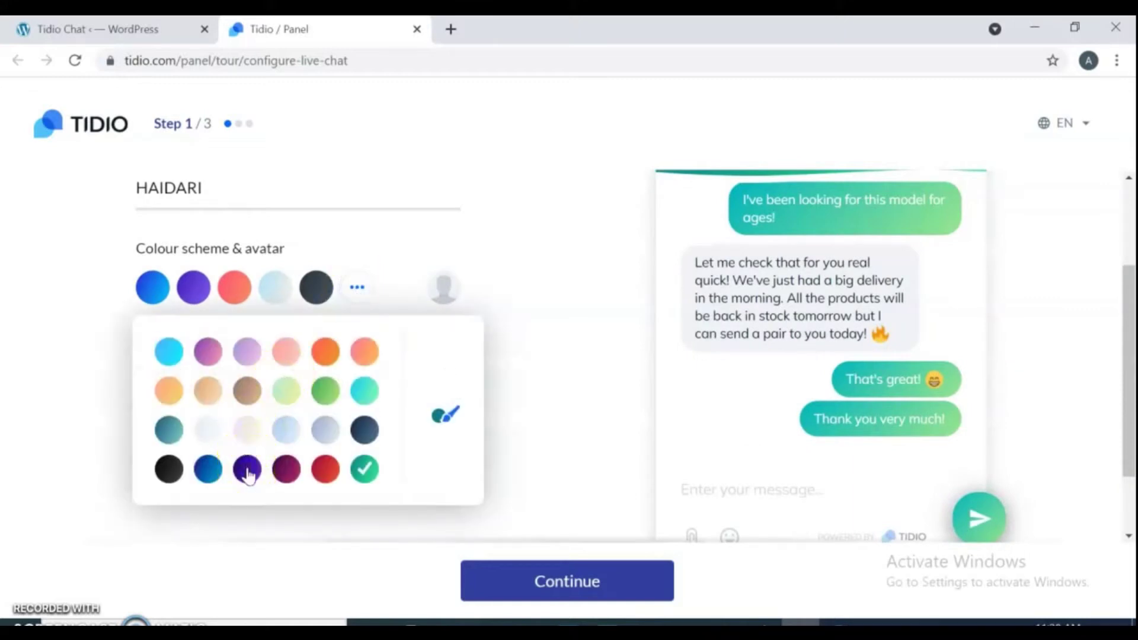
left_click(247, 469)
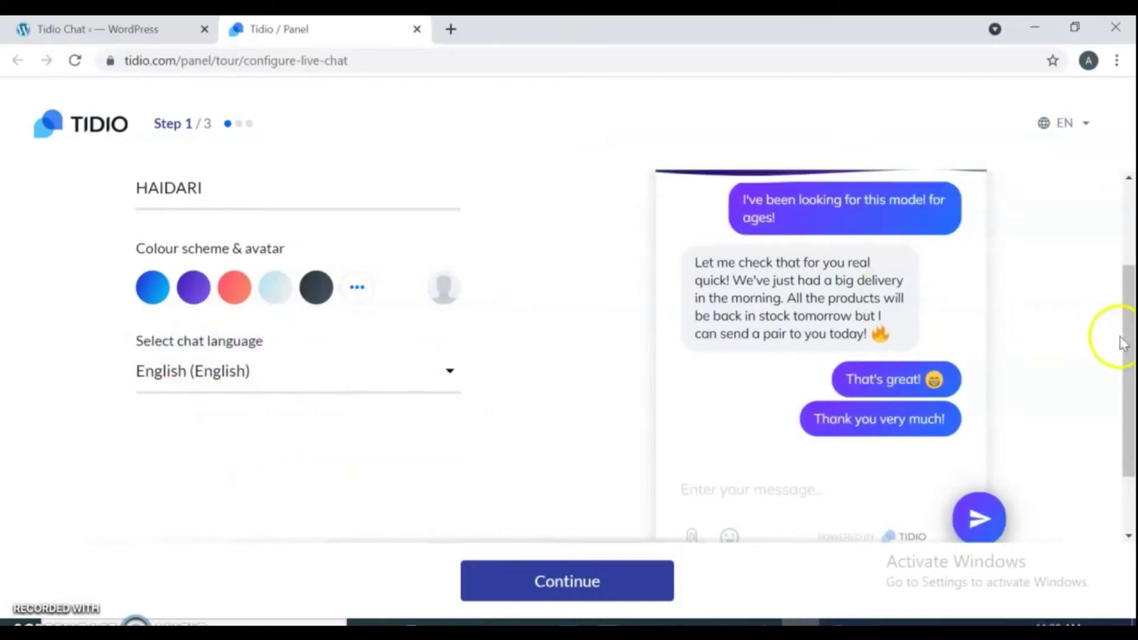
left_click_drag(1122, 344, 1122, 261)
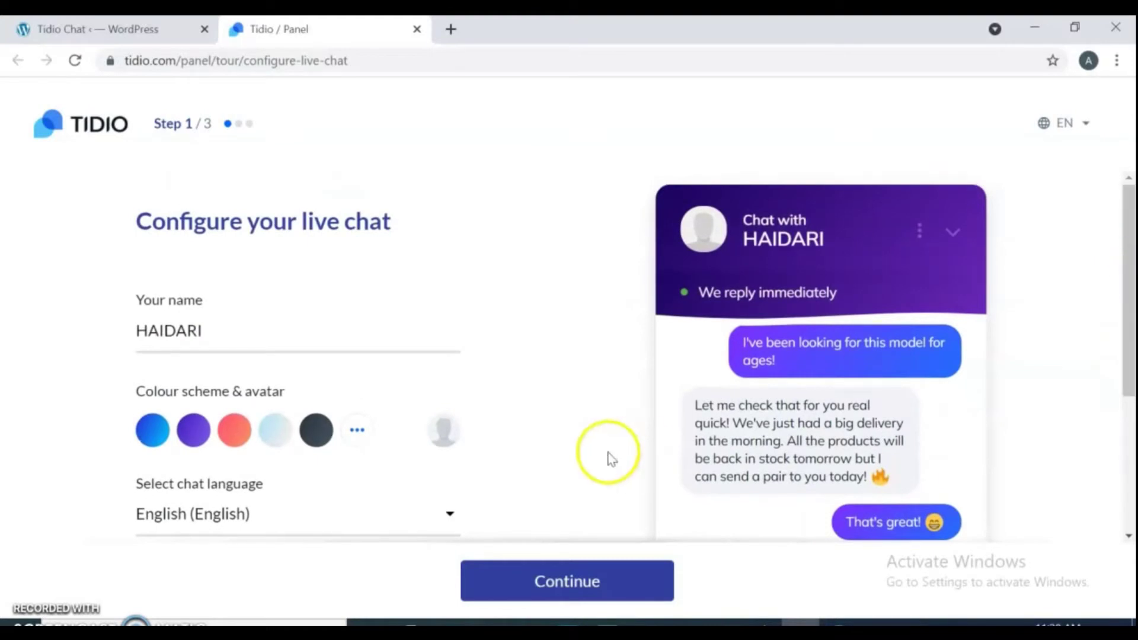
Step: Upload the PNG photo from the Desktop as the chat avatar
left_click(443, 433)
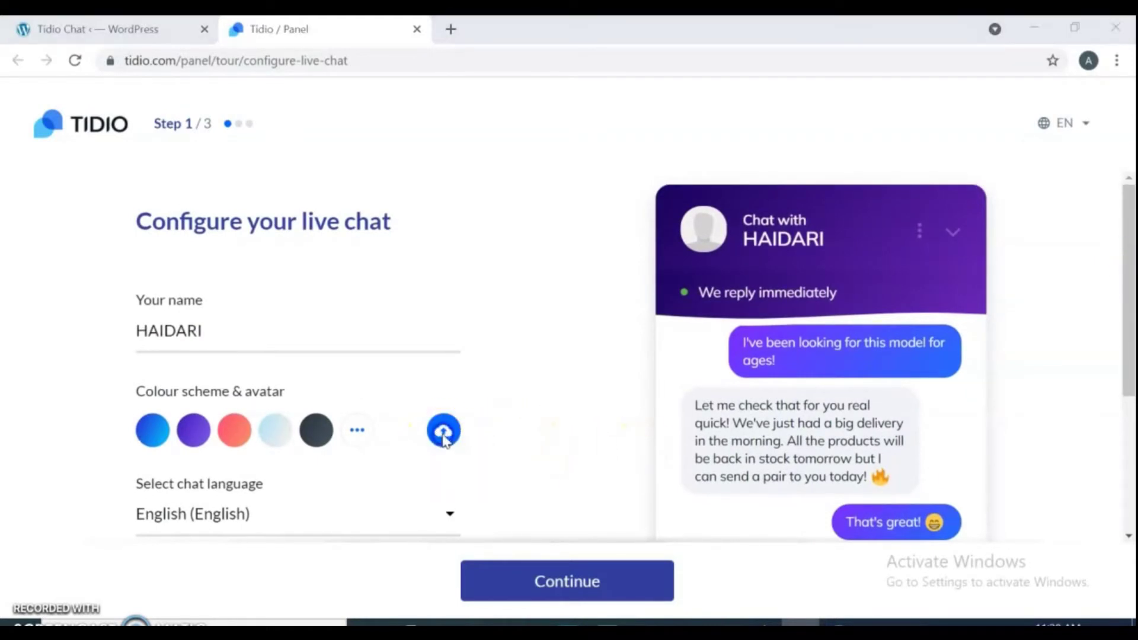
left_click(70, 151)
left_click_drag(1110, 222, 1111, 330)
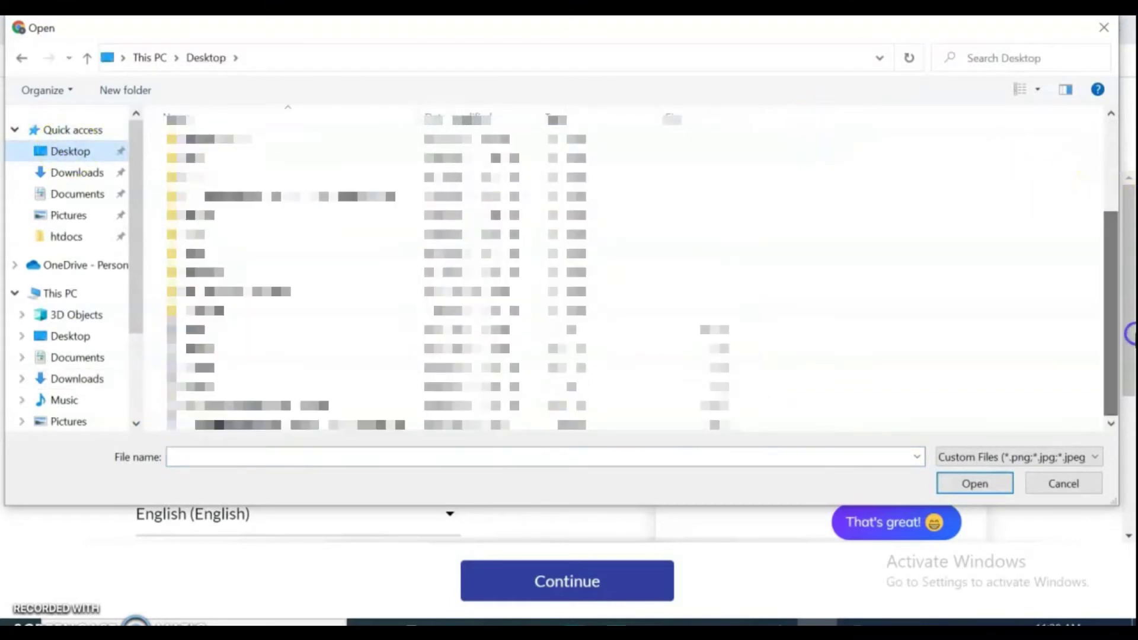
left_click(444, 399)
left_click(975, 483)
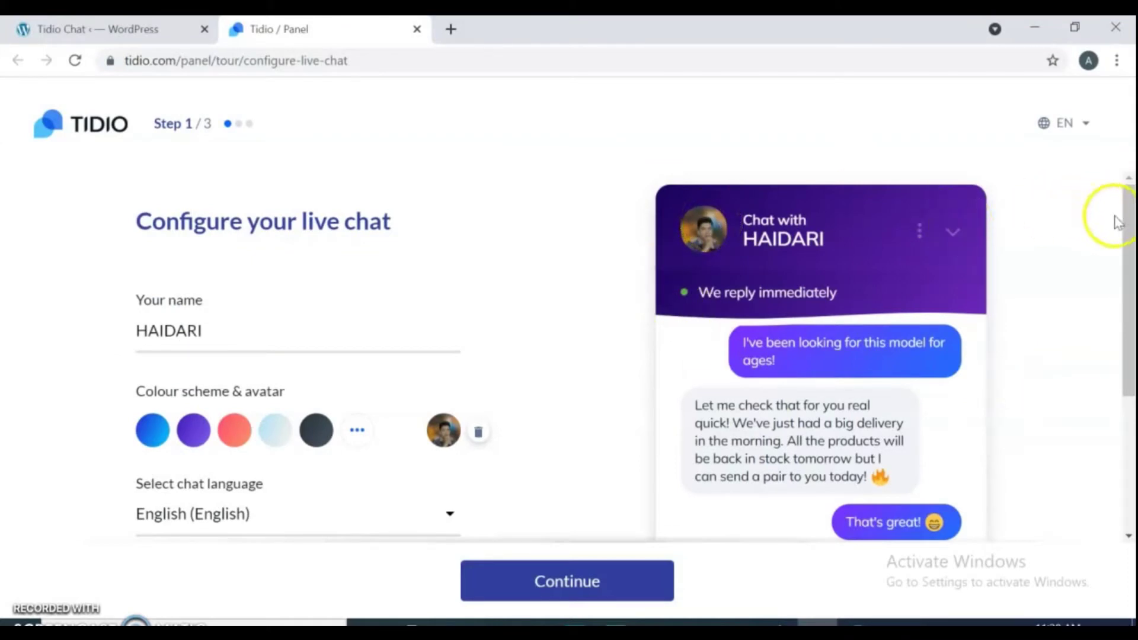
left_click_drag(1127, 222, 1130, 296)
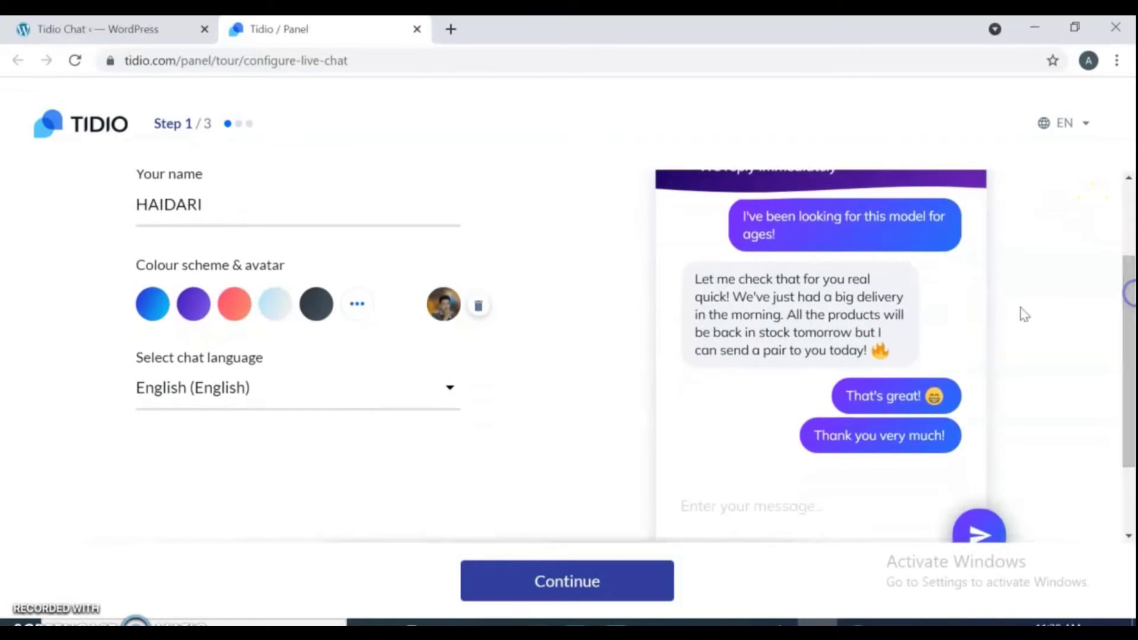
Step: Preview the chat language in Arabic and then Persian via the language dropdown
left_click(453, 392)
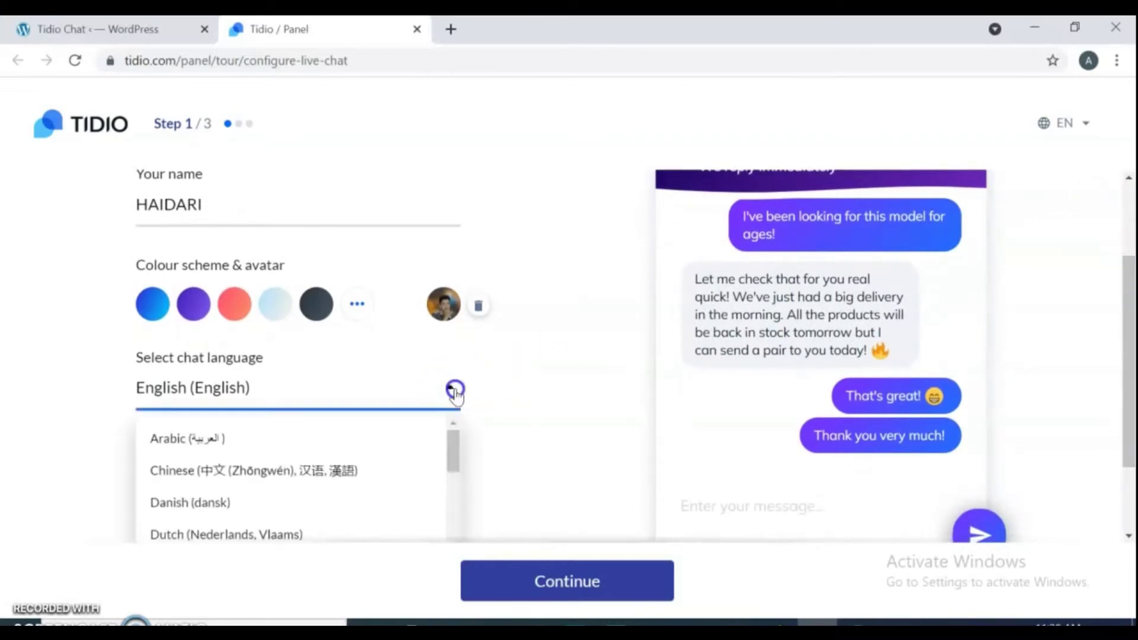
left_click(222, 437)
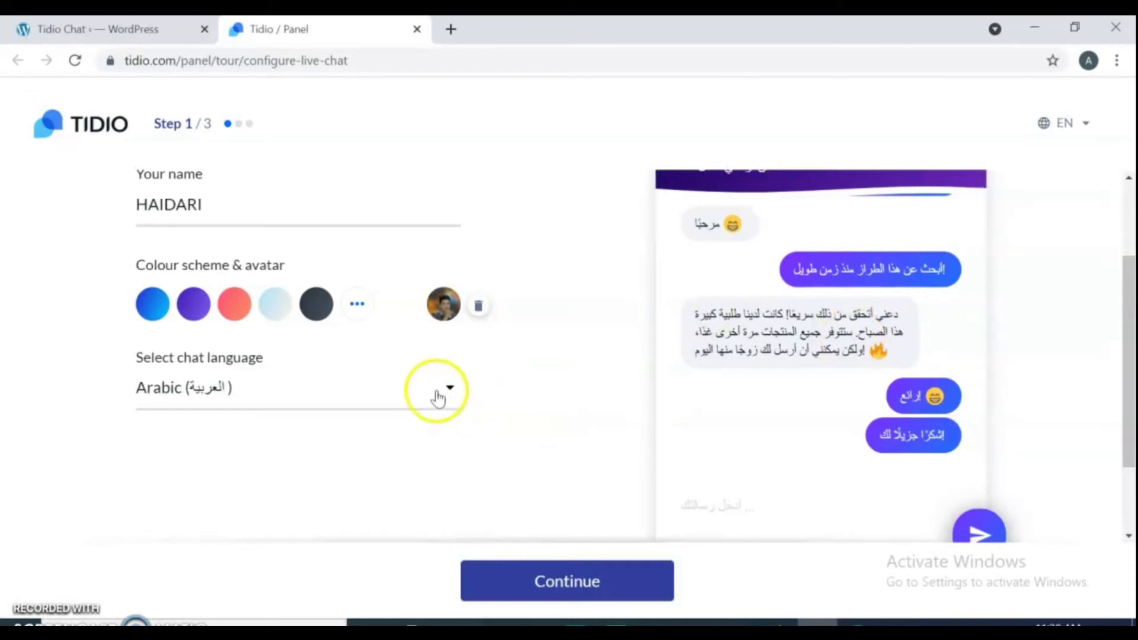
left_click(452, 391)
left_click_drag(453, 450, 467, 497)
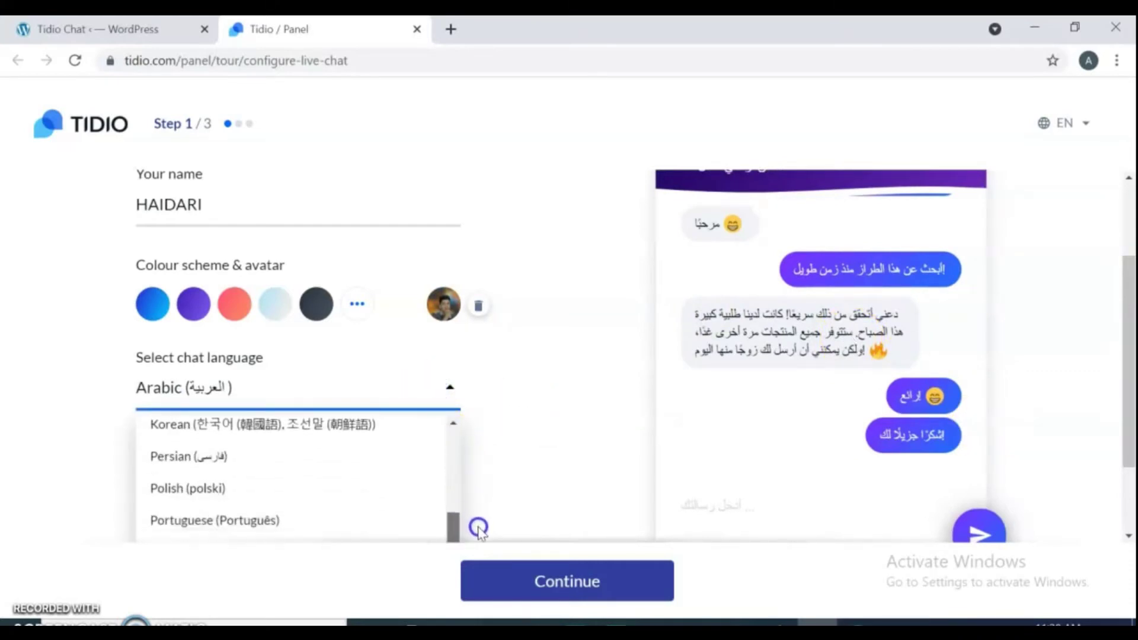
left_click_drag(466, 496, 479, 531)
left_click(218, 438)
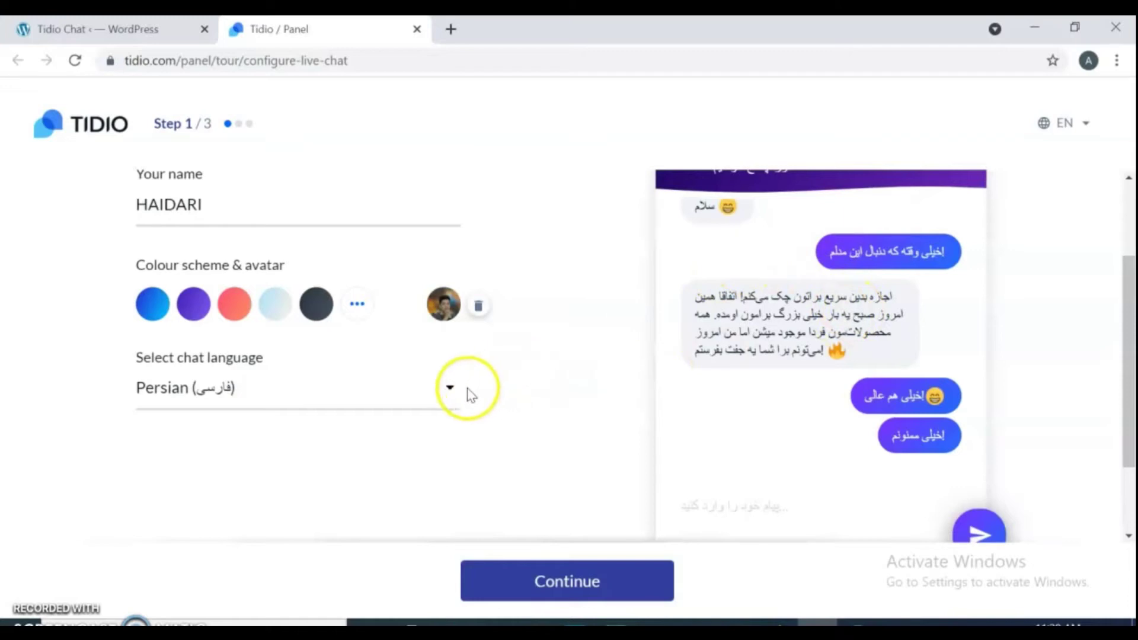
left_click(449, 392)
left_click_drag(454, 509, 471, 557)
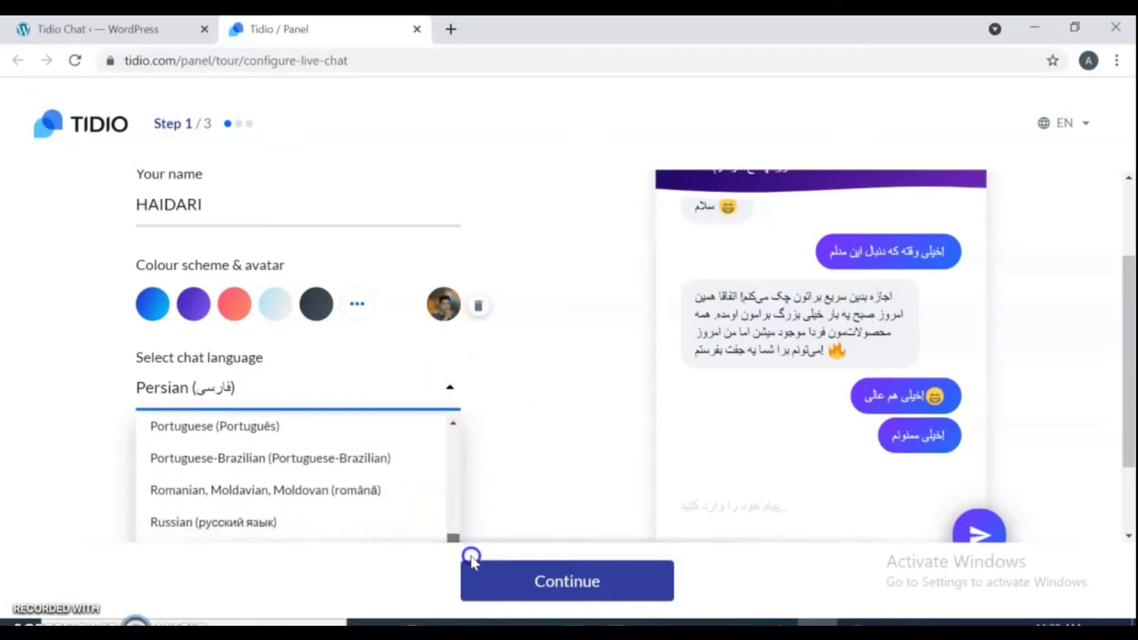
left_click_drag(472, 557, 460, 484)
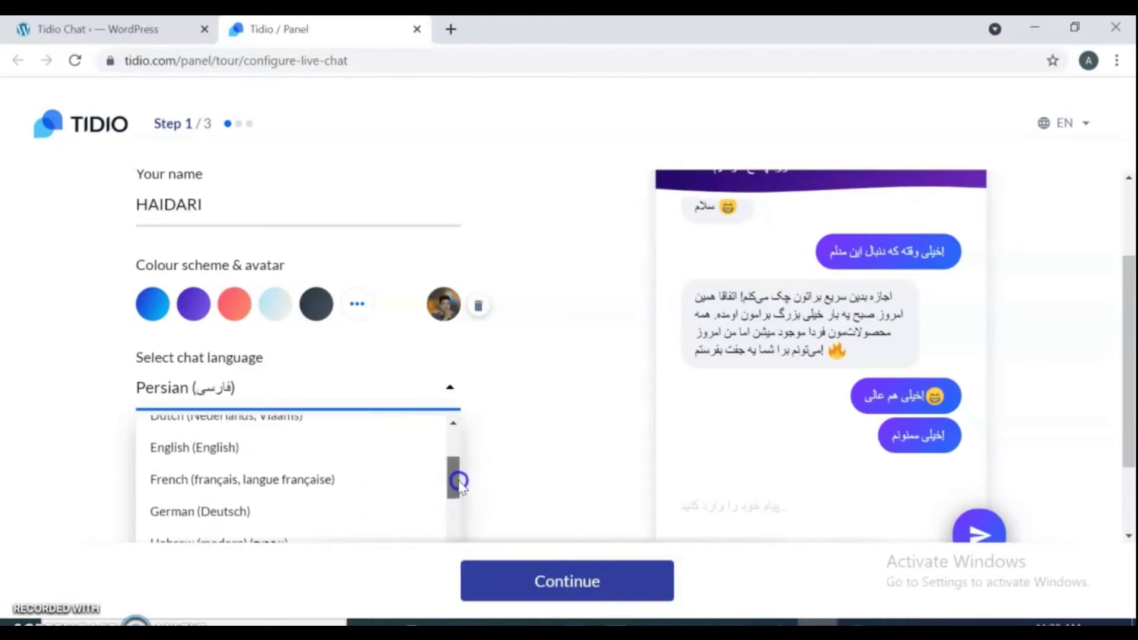
Step: Set the chat language to English (English) and continue to the step 2 account form
left_click(223, 448)
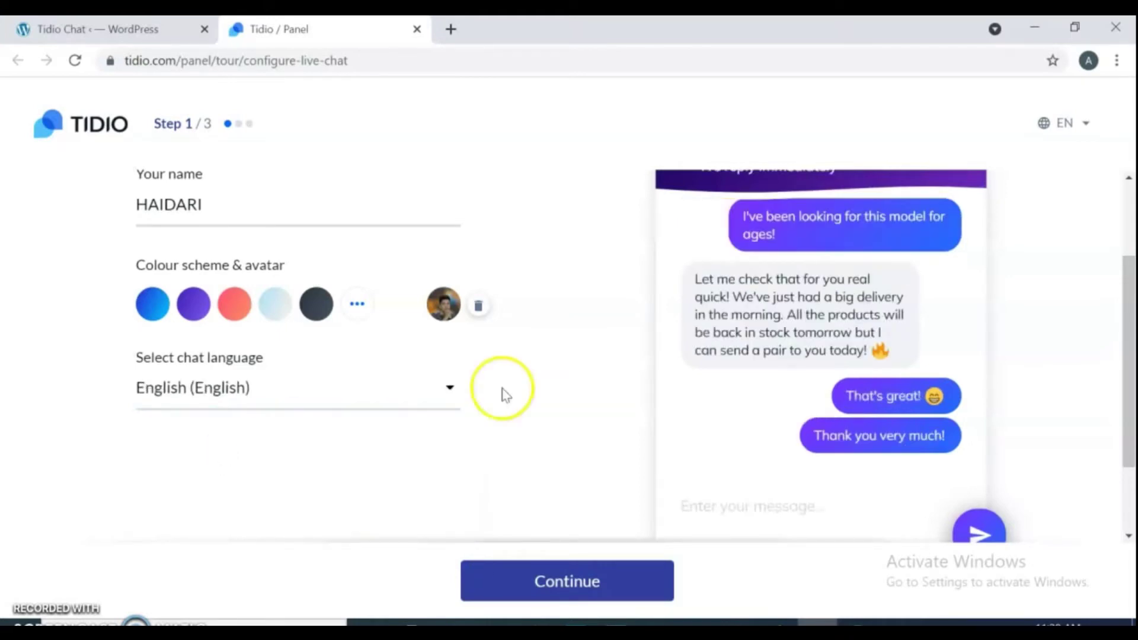
left_click(584, 578)
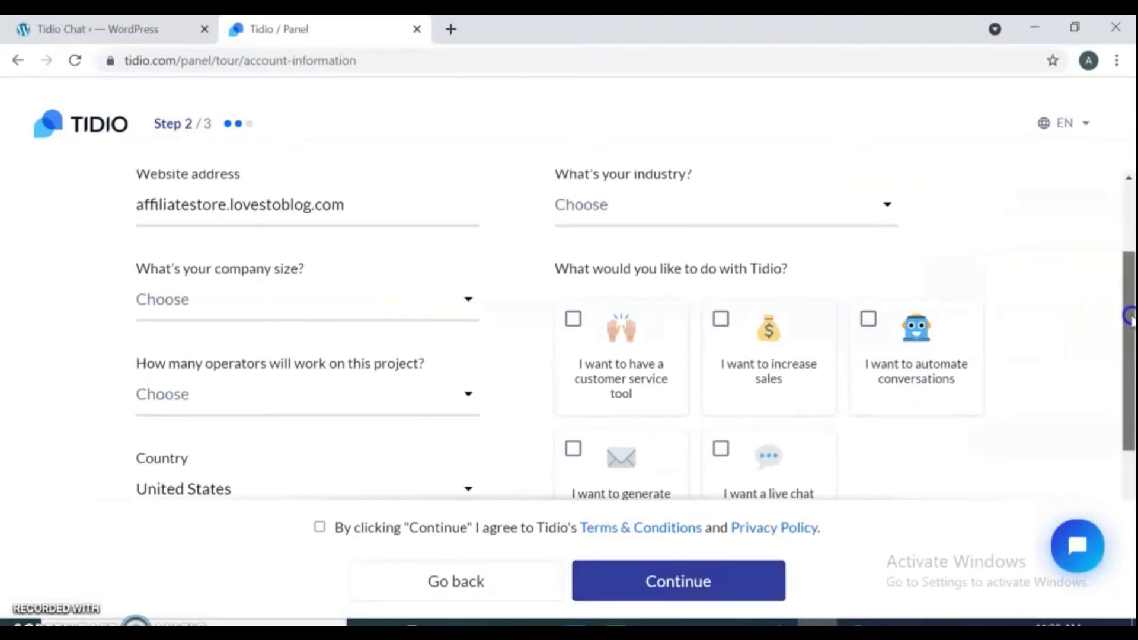
left_click_drag(1130, 317, 1120, 132)
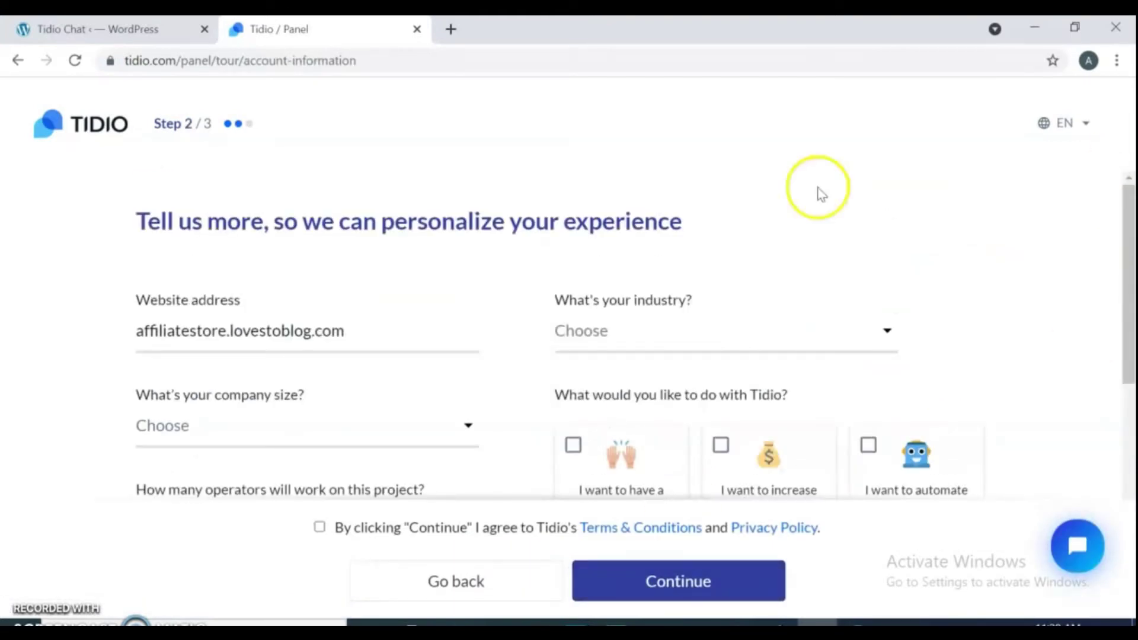
triple_click(362, 336)
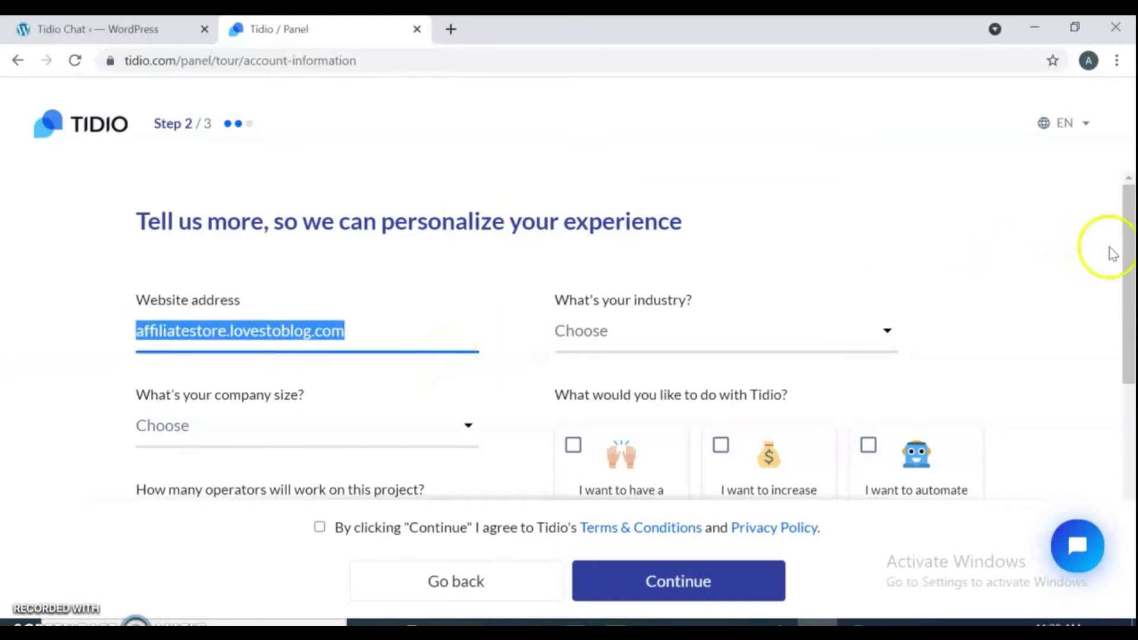
left_click_drag(1128, 249, 1131, 326)
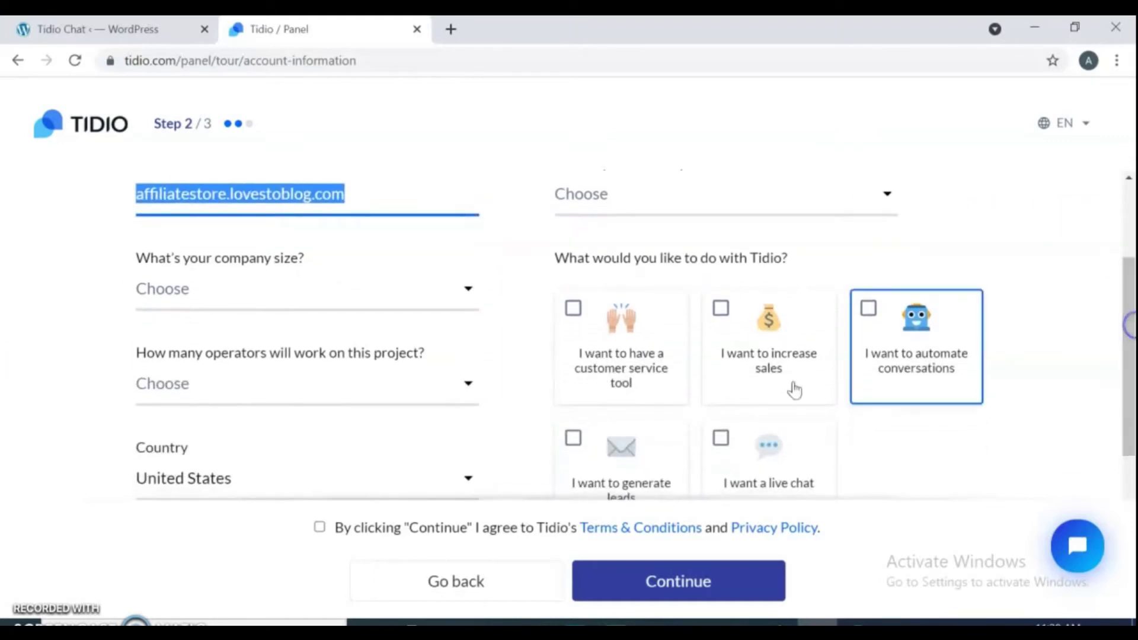
scroll(176, 322, "up", 1)
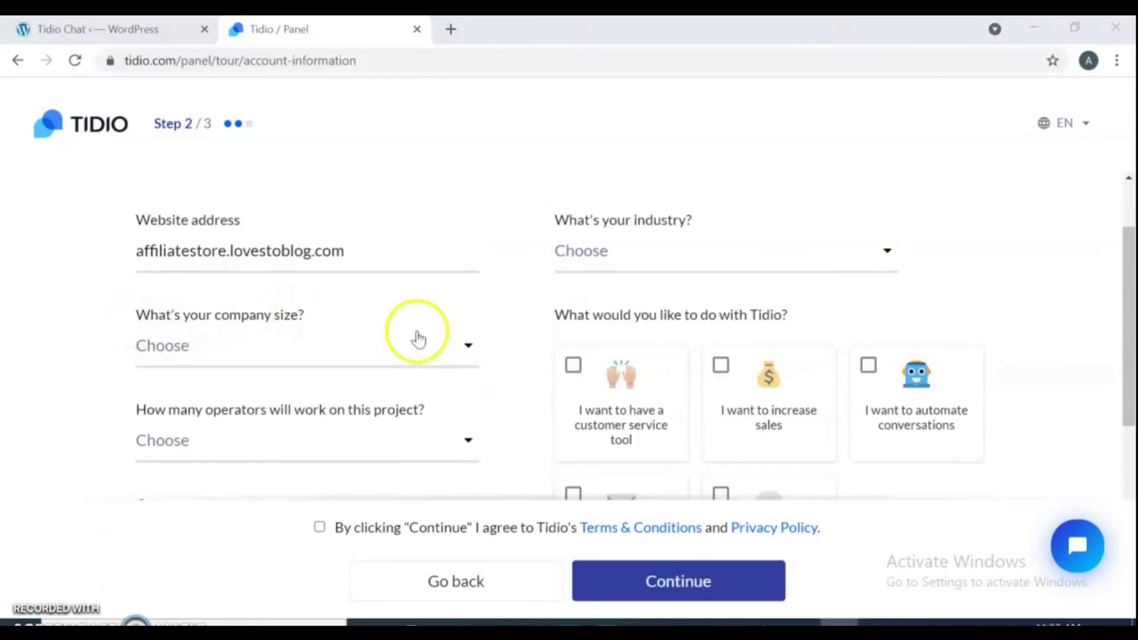
left_click(468, 347)
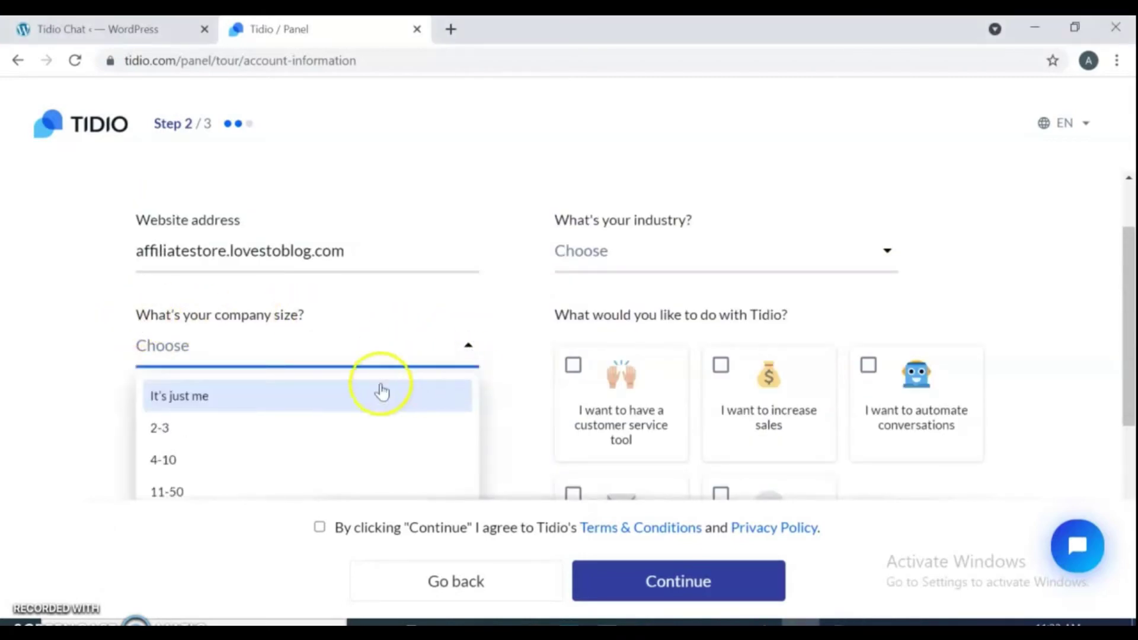
Step: Fill company size "It's just me", 2 operators and country Indonesia on the account form
left_click(308, 397)
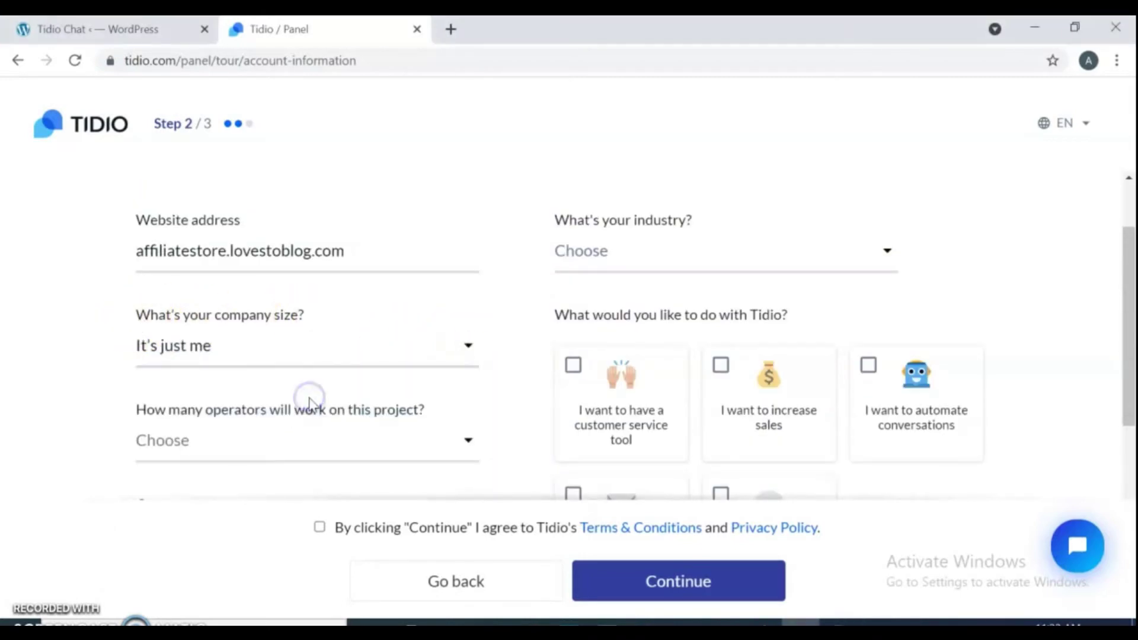
left_click(468, 442)
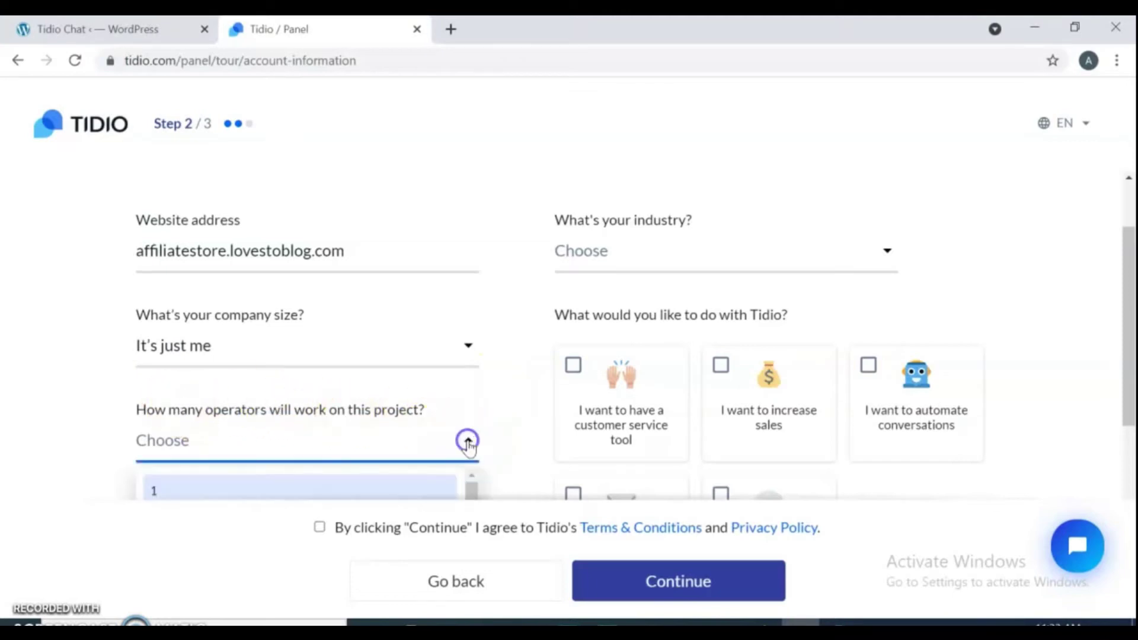
left_click_drag(1125, 331, 1132, 500)
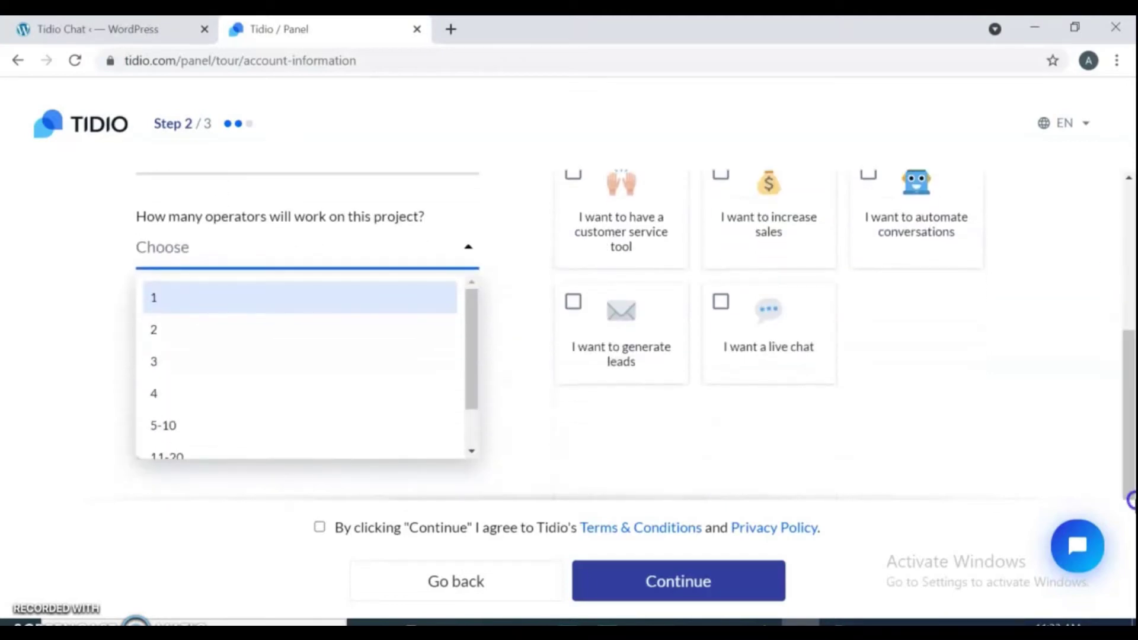
left_click(157, 339)
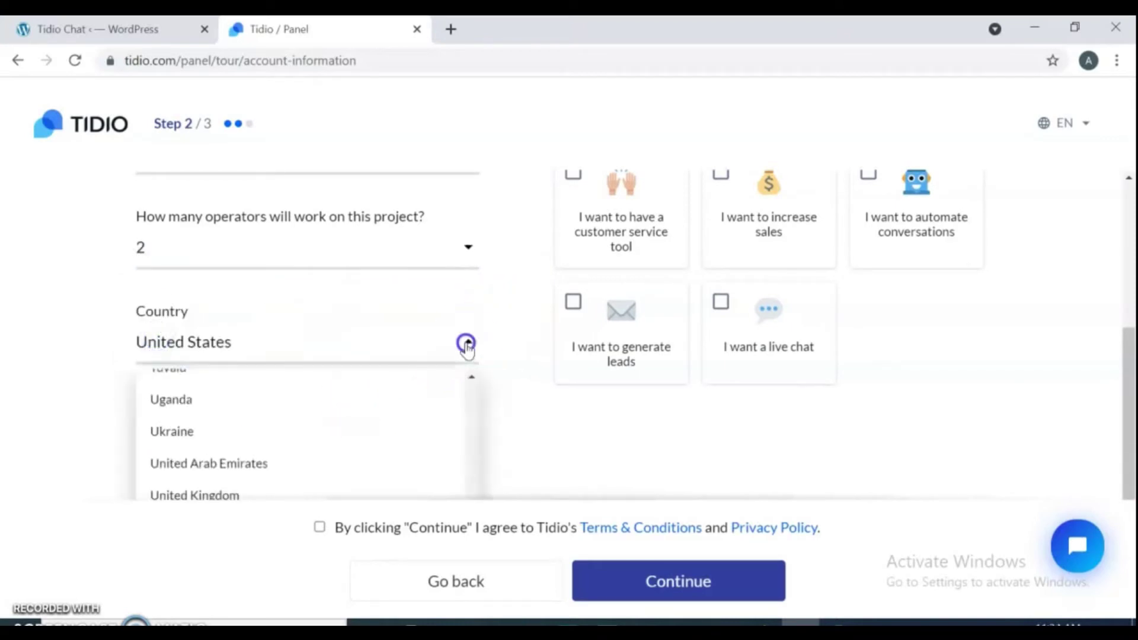
left_click_drag(1128, 363, 1130, 374)
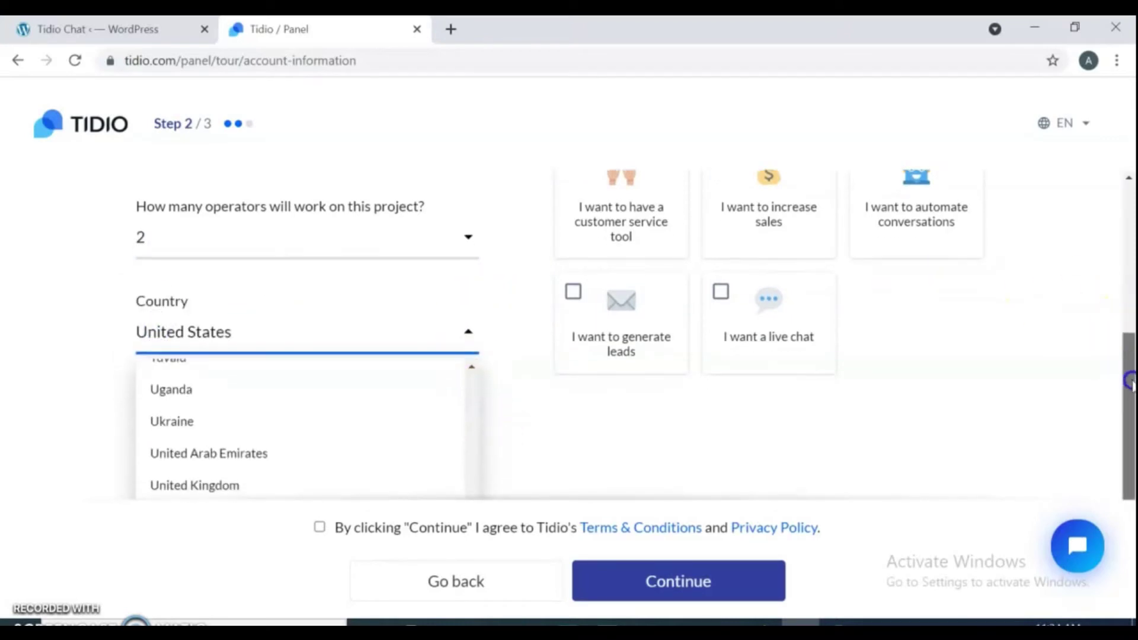
scroll(462, 374, "up", 2)
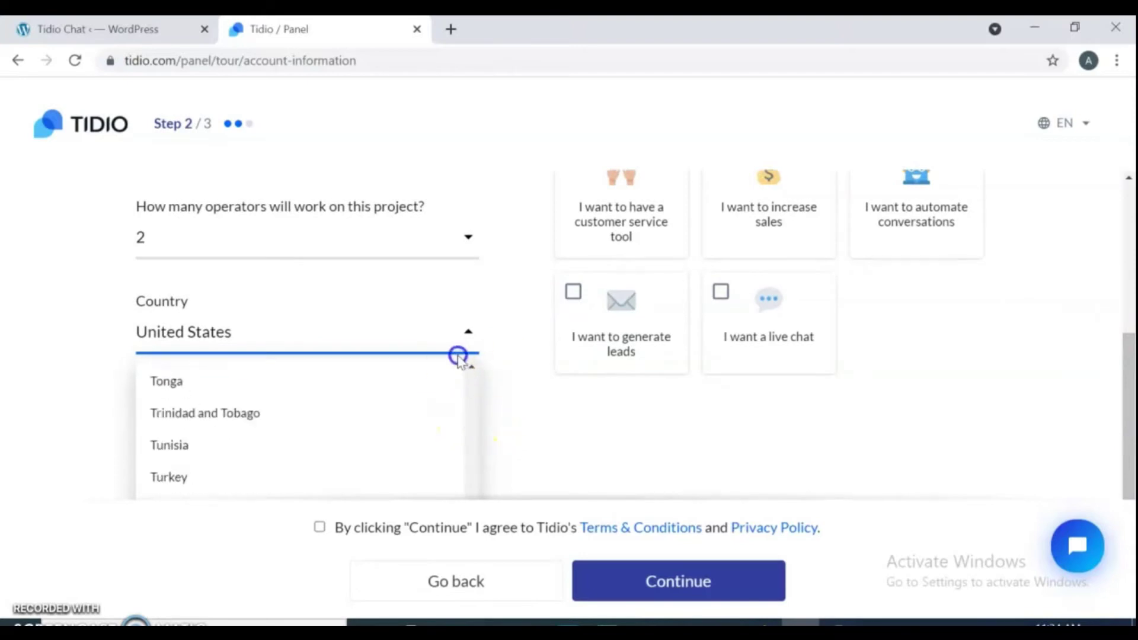
scroll(471, 403, "up", 7)
scroll(472, 403, "up", 10)
scroll(472, 413, "up", 8)
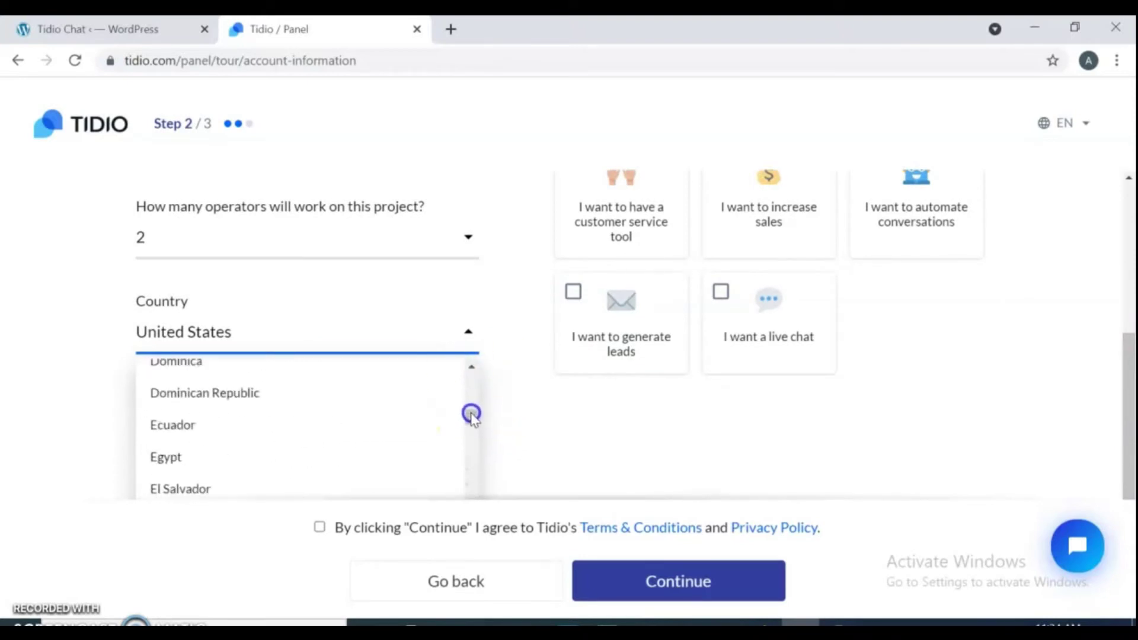
scroll(471, 416, "up", 5)
scroll(471, 415, "up", 1)
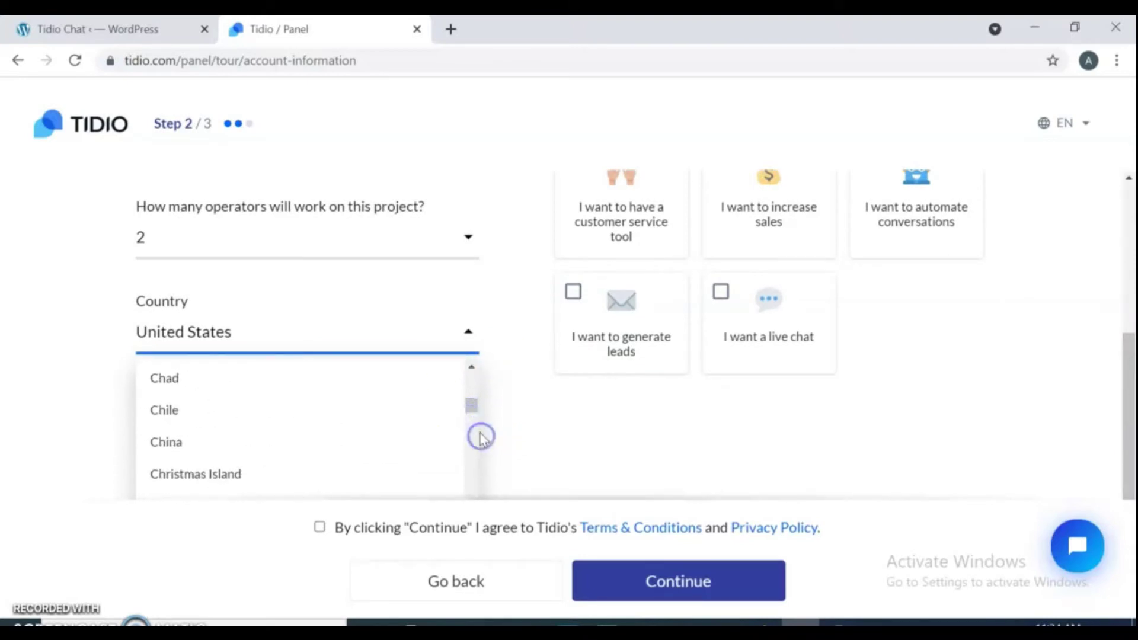
left_click_drag(469, 406, 479, 442)
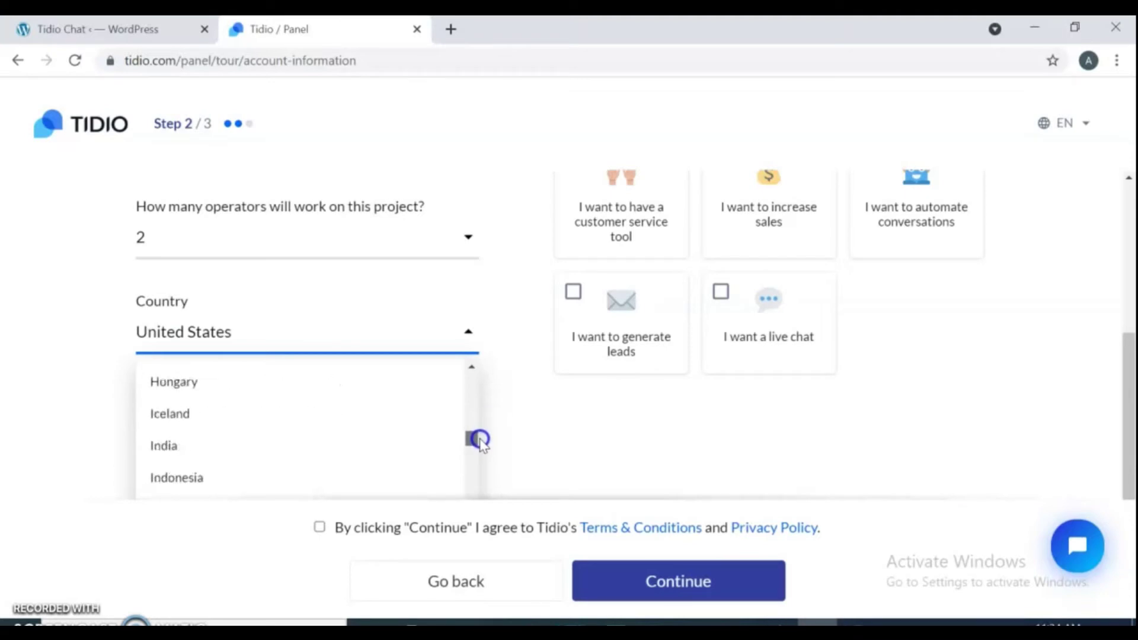
left_click(228, 485)
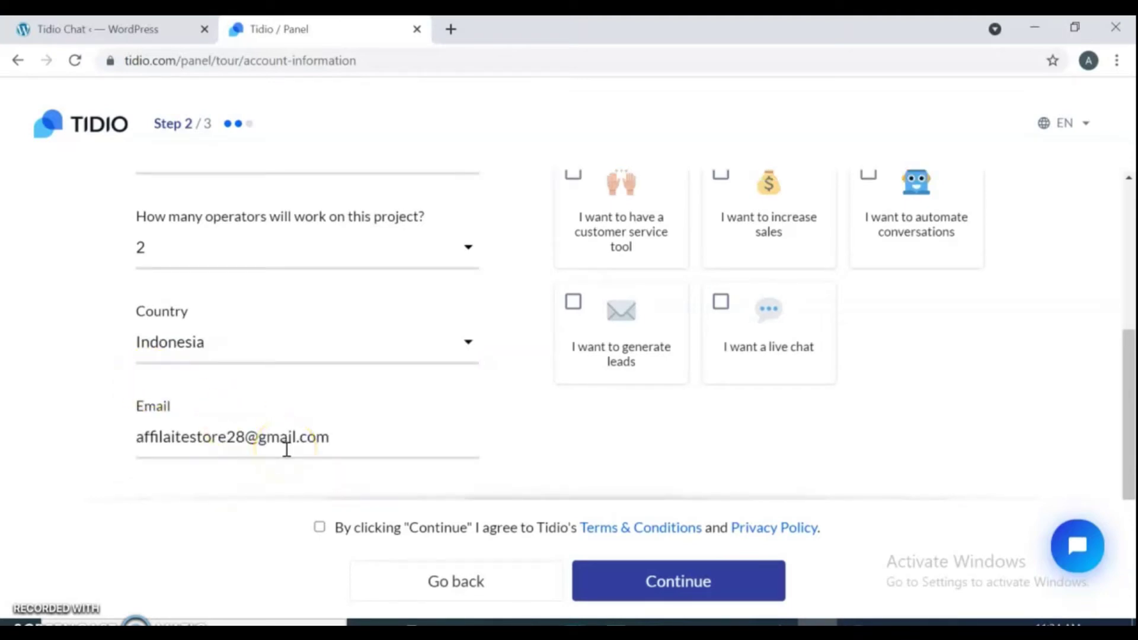
left_click_drag(338, 437, 16, 471)
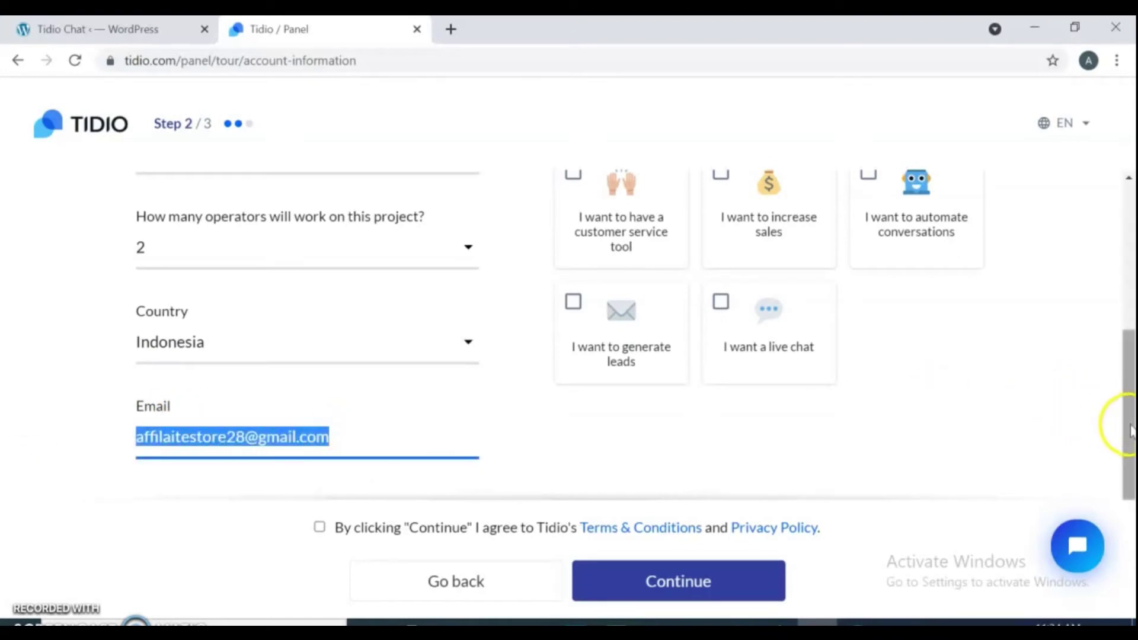
left_click_drag(1128, 428, 1128, 330)
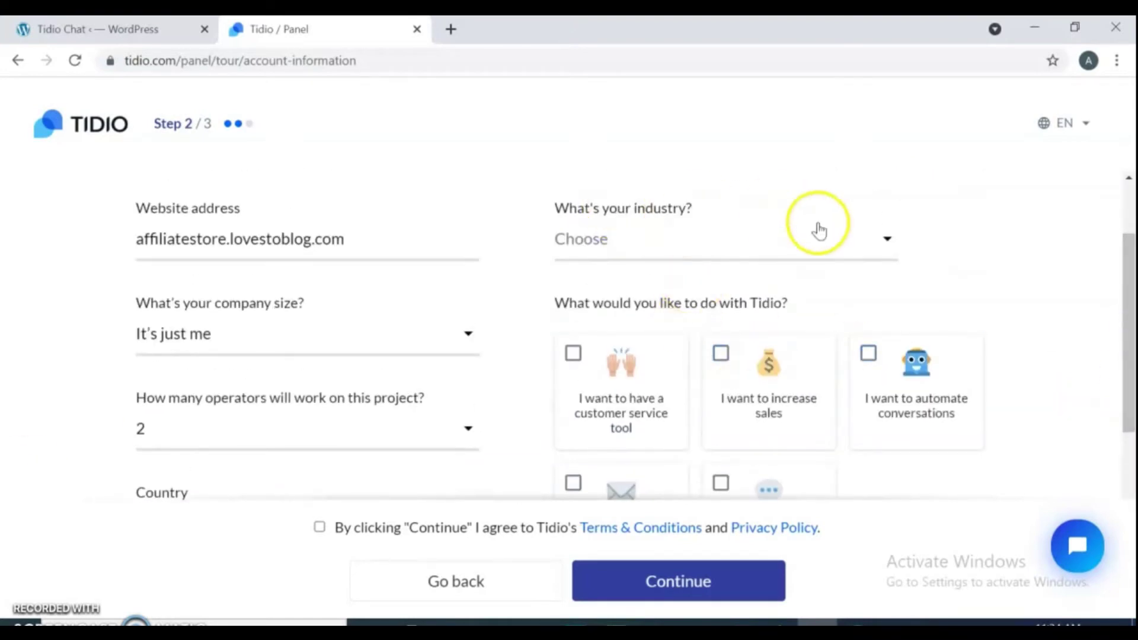
Step: Choose Online Store industry and the live chat goal, accept the terms and continue to step 3
left_click(889, 245)
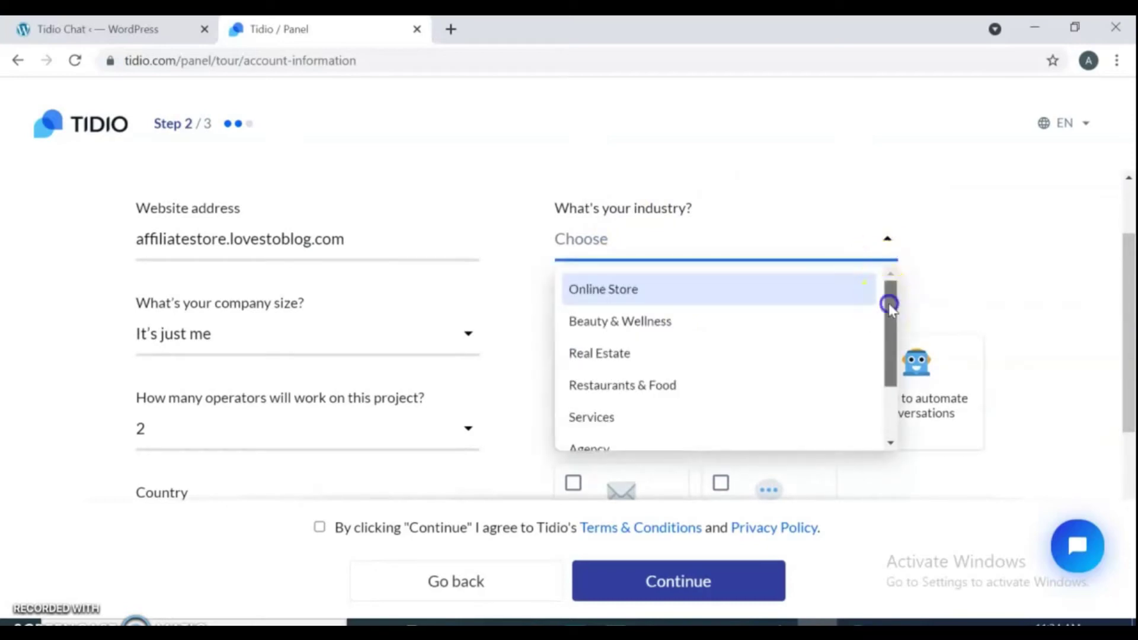
mouse_move(890, 299)
left_mouse_down()
mouse_move(902, 415)
mouse_move(885, 300)
mouse_move(894, 356)
mouse_move(856, 256)
left_mouse_up()
left_click(592, 285)
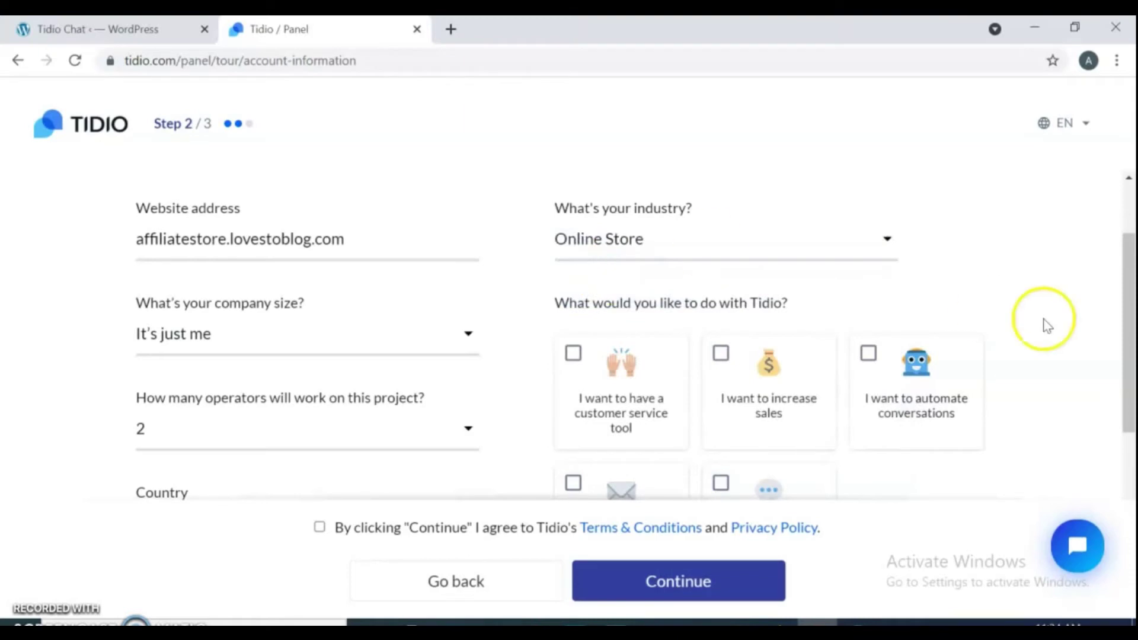
scroll(1127, 325, "up", 1)
scroll(1128, 325, "down", 1)
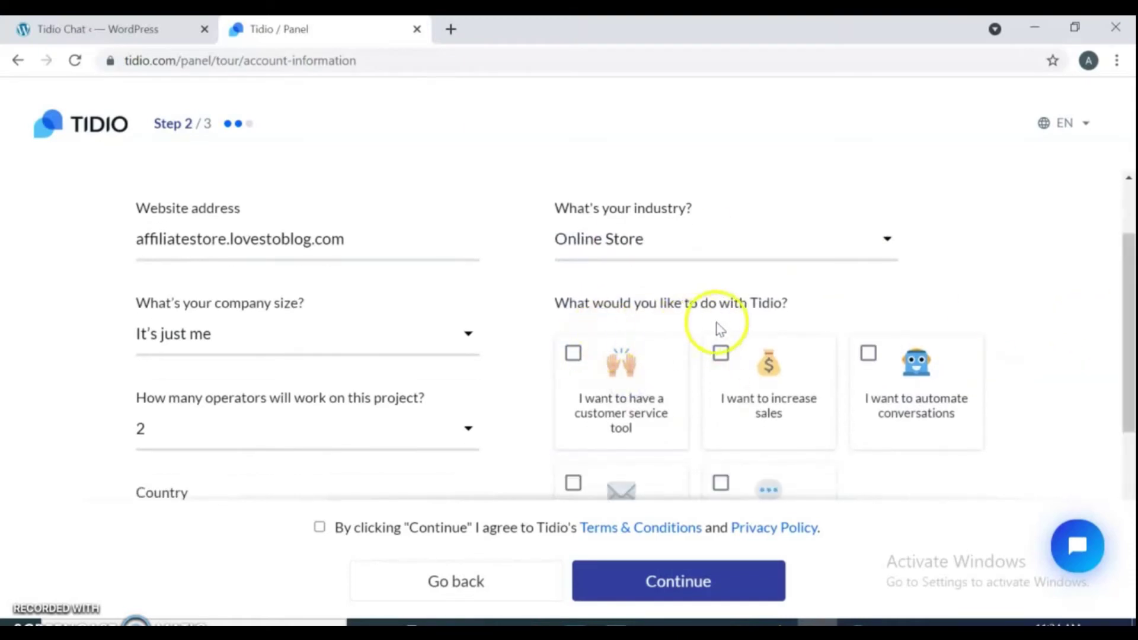
left_click_drag(1128, 303, 1129, 372)
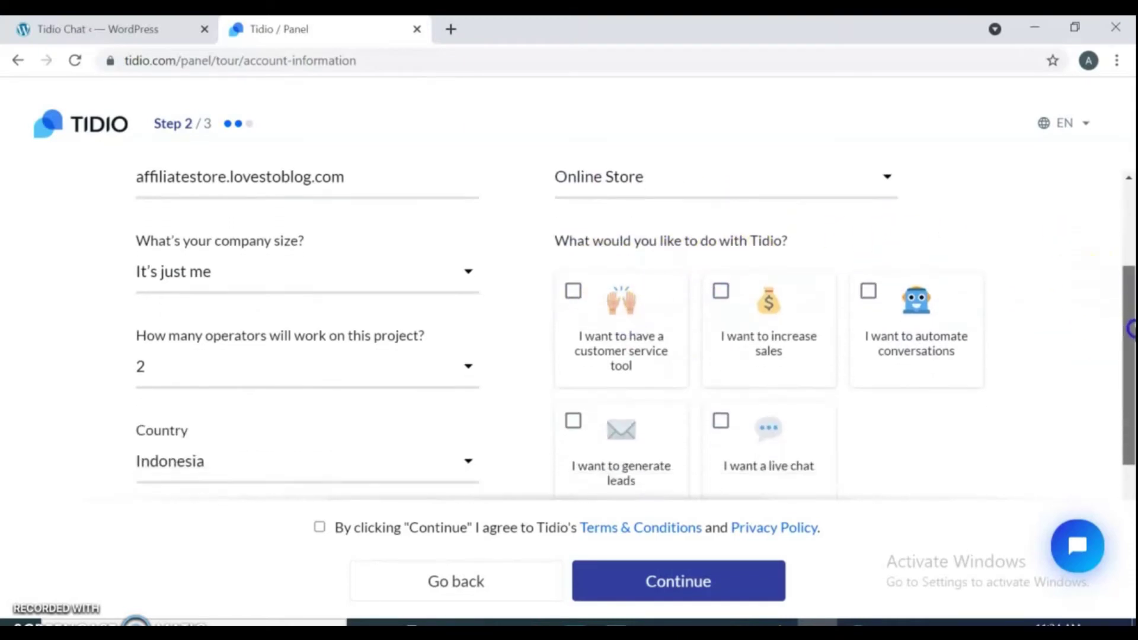
left_click(723, 356)
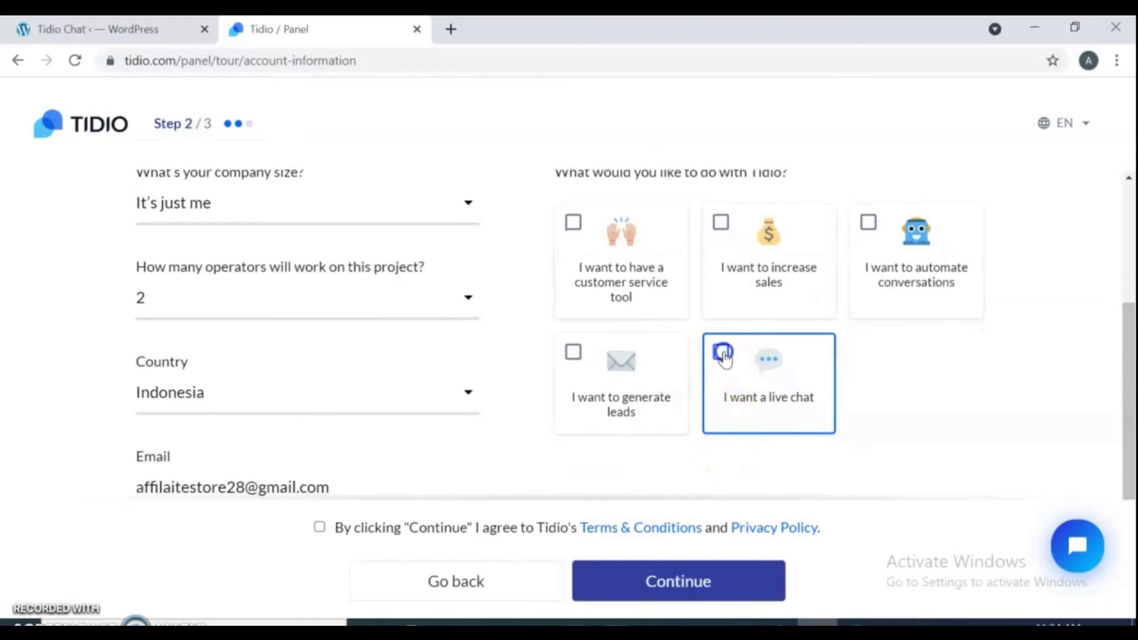
left_click_drag(1128, 399, 1128, 464)
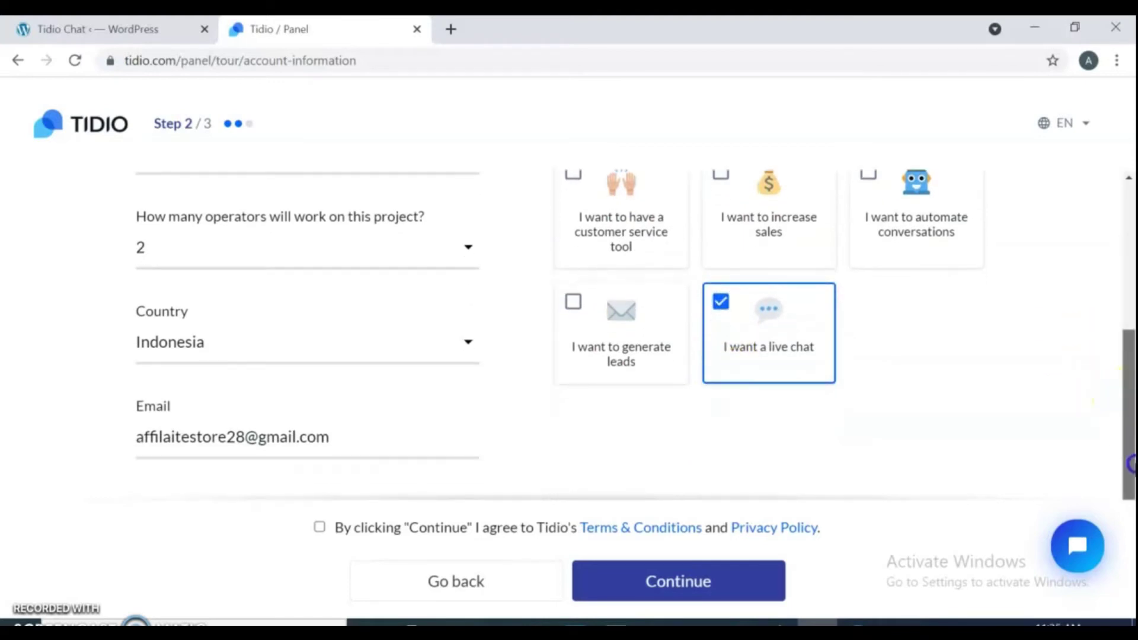
left_click(675, 594)
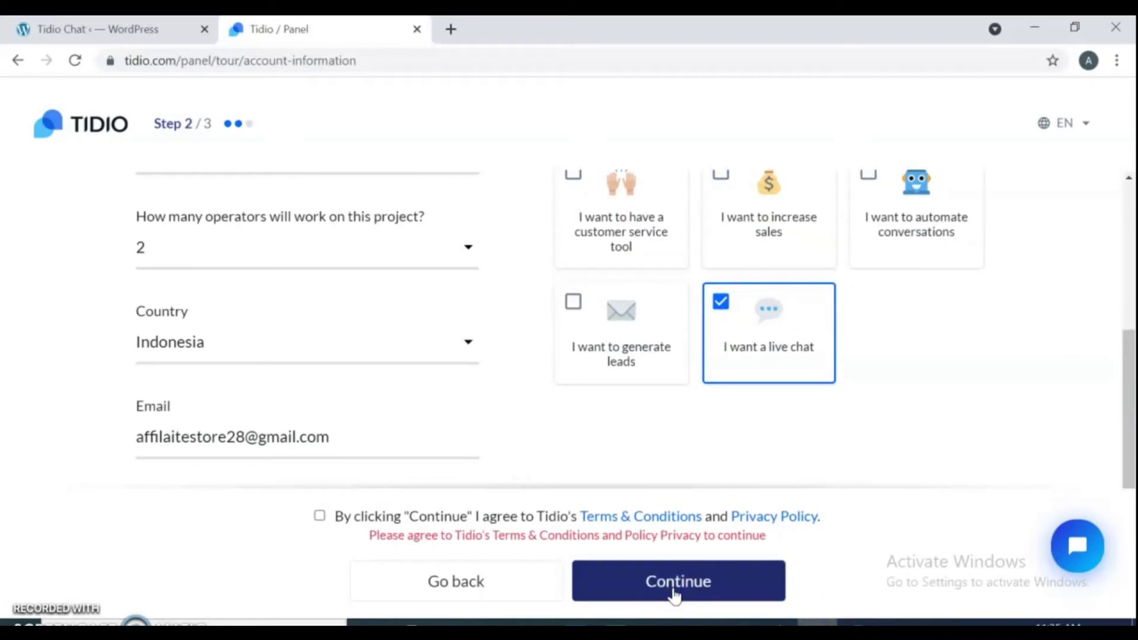
left_click(319, 517)
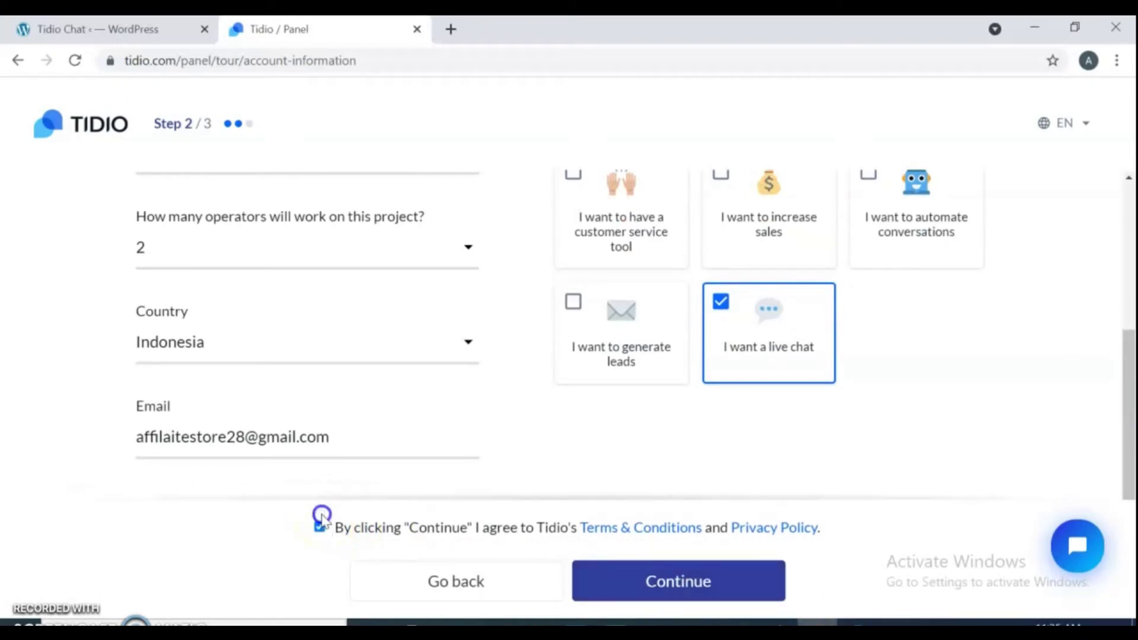
left_click(705, 585)
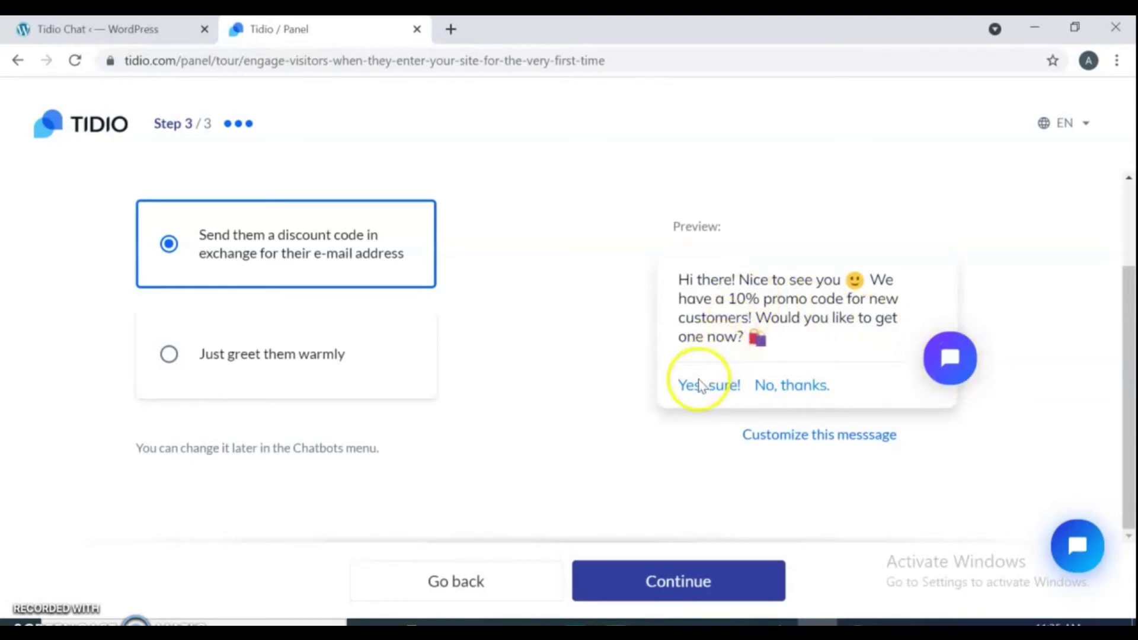
left_click_drag(1123, 304, 1126, 229)
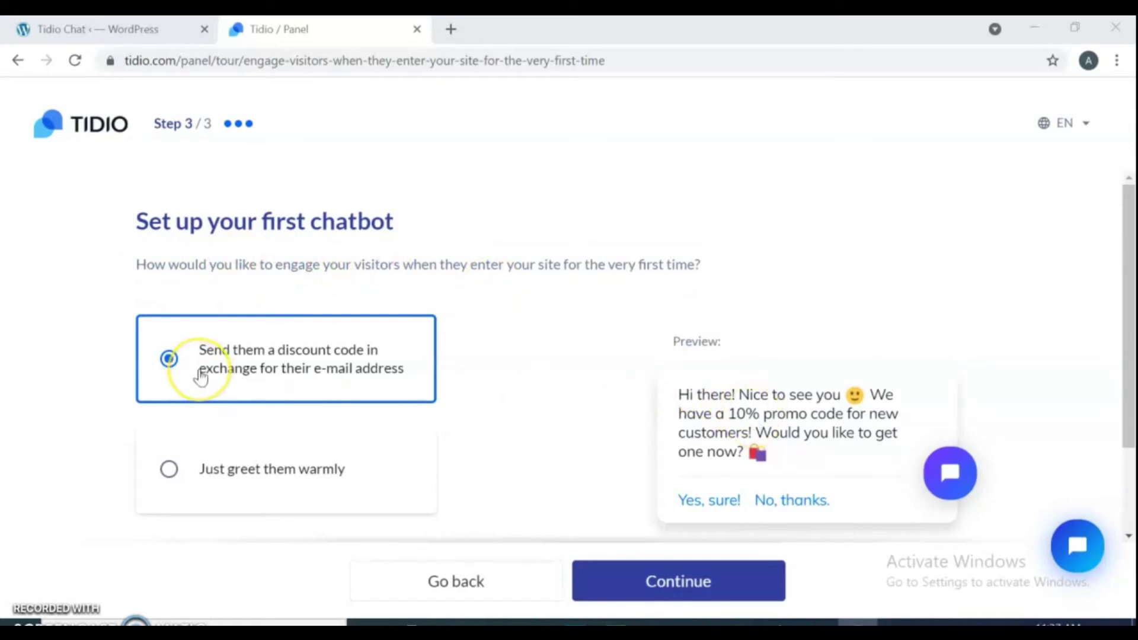
Step: Switch the first chatbot to the 'Just greet them warmly' option
left_click(168, 471)
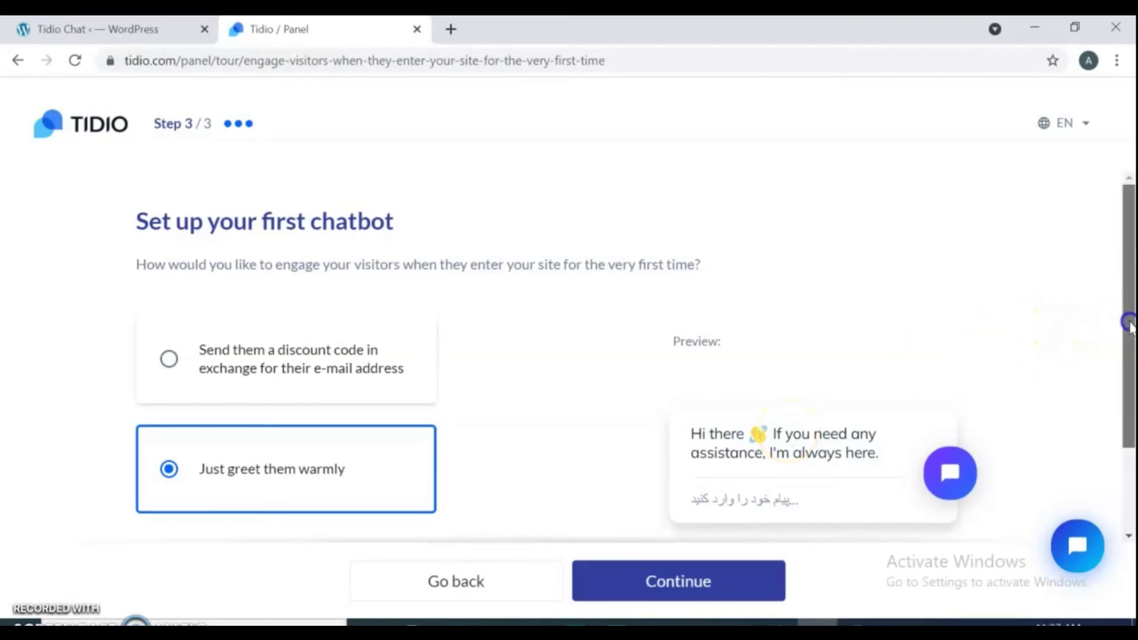
left_click_drag(1128, 326, 1134, 400)
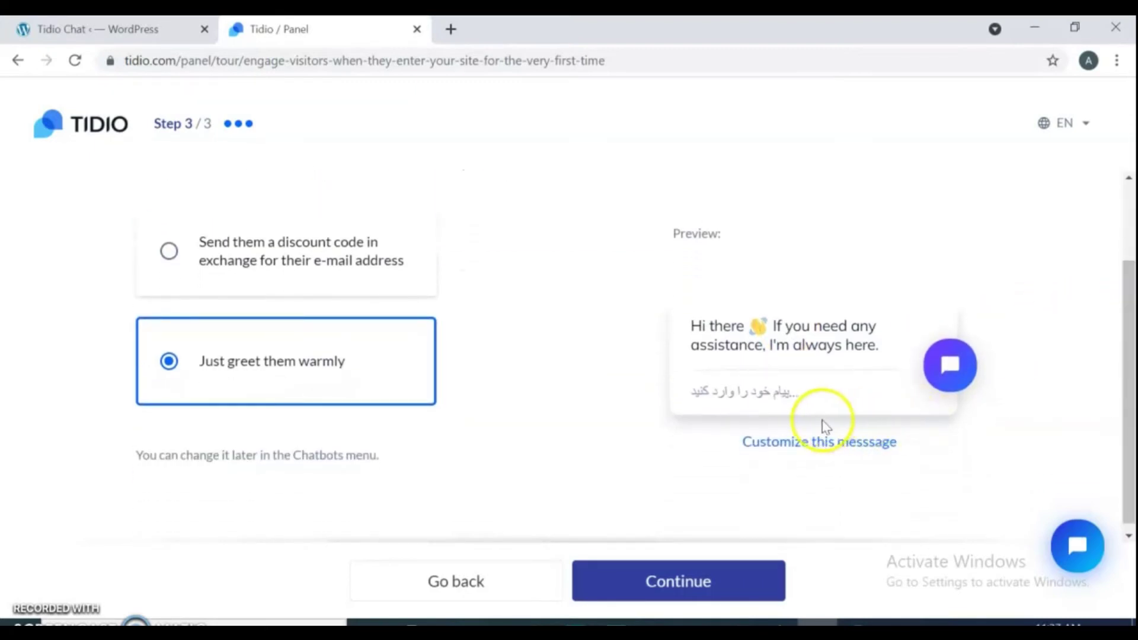
Step: Review the greeting message and its emoji picker, then finish the setup tour to reach the dashboard
left_click(801, 443)
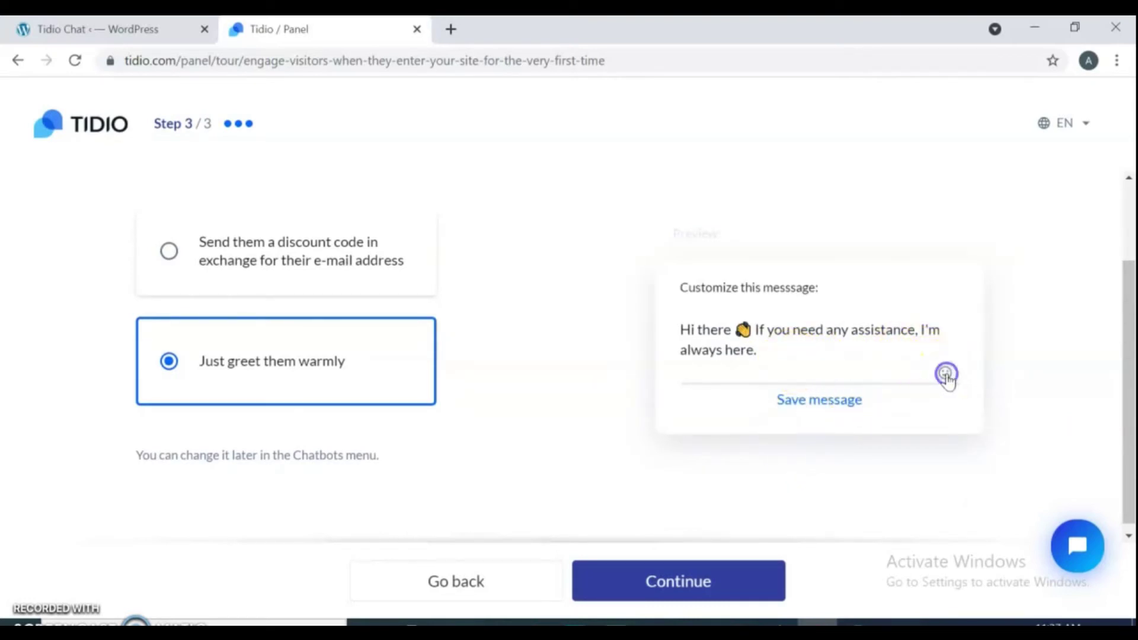
left_click(945, 377)
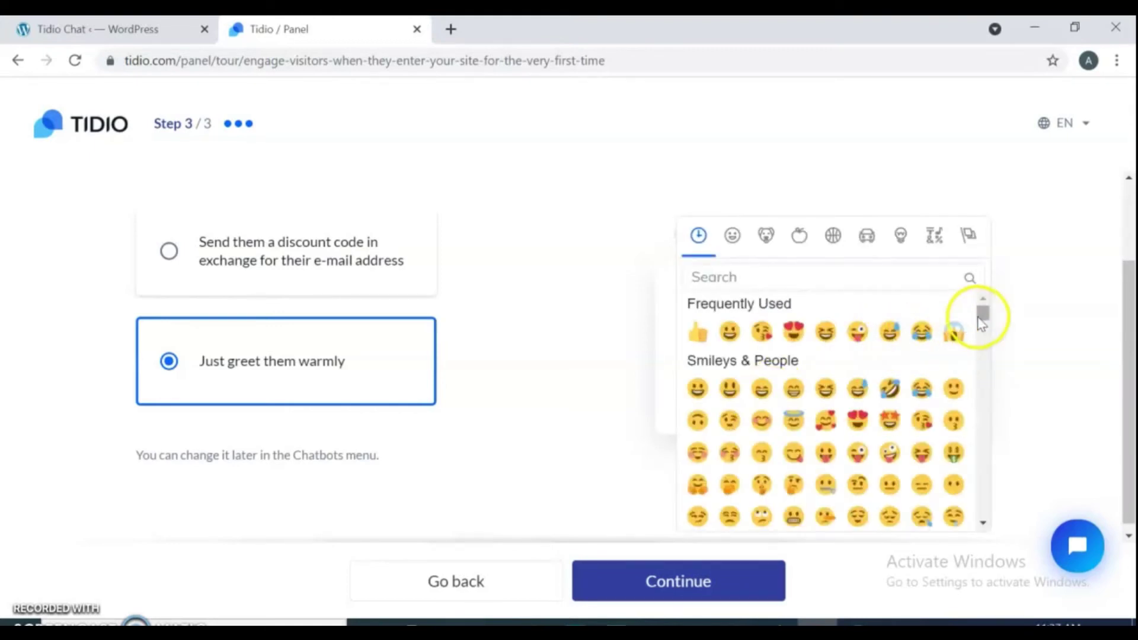
mouse_move(983, 314)
left_mouse_down()
mouse_move(1003, 377)
mouse_move(985, 344)
mouse_move(993, 307)
left_mouse_up()
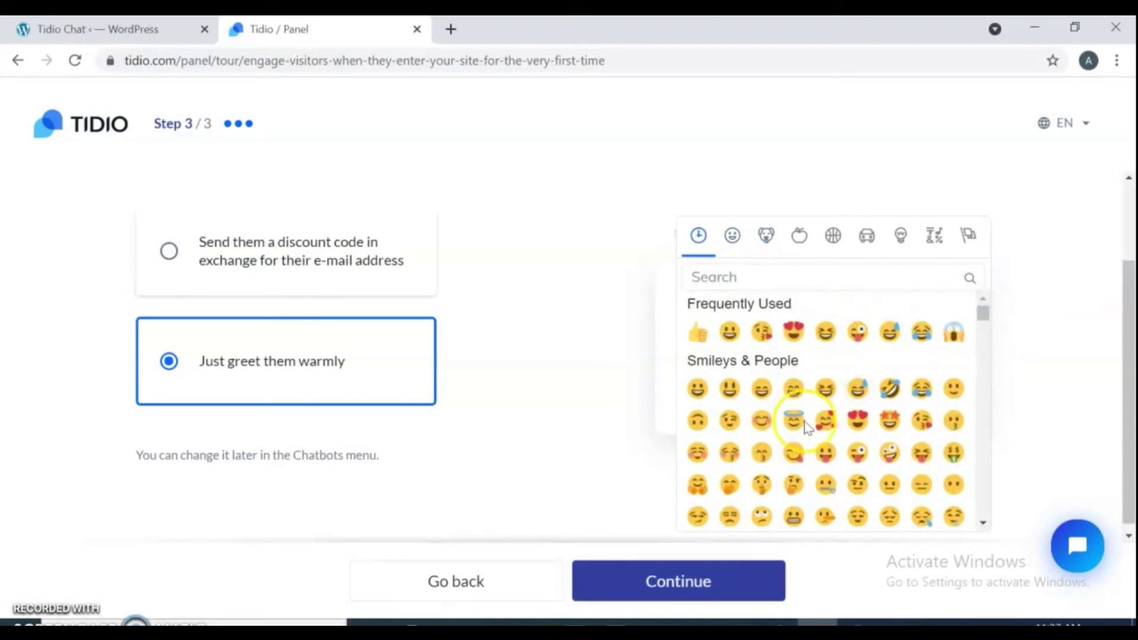
left_click(590, 378)
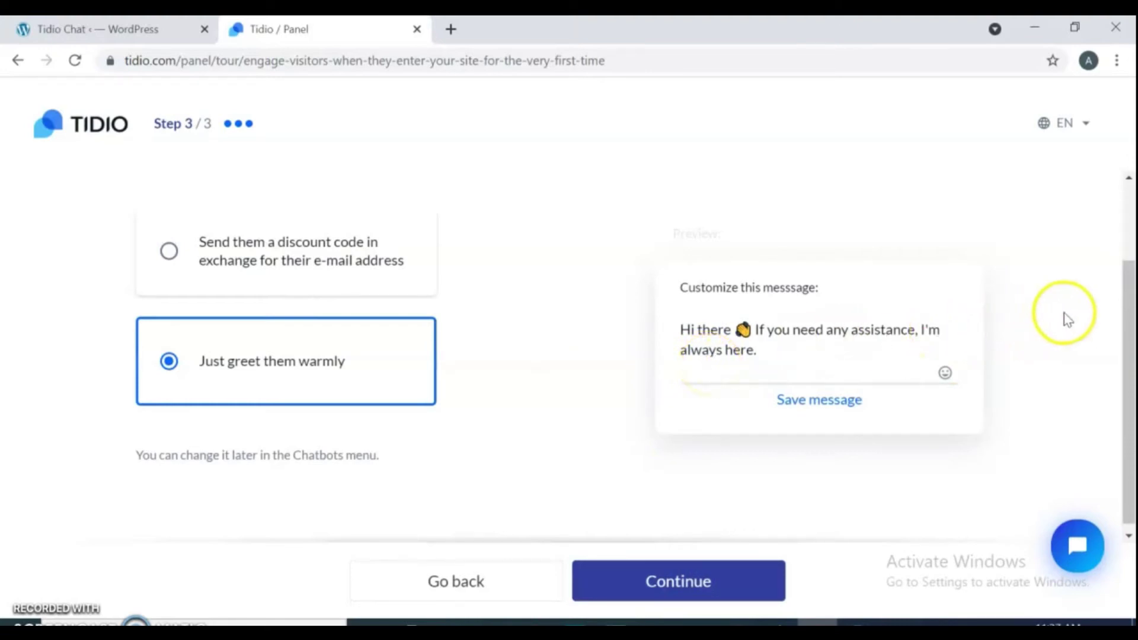
left_click(1130, 197)
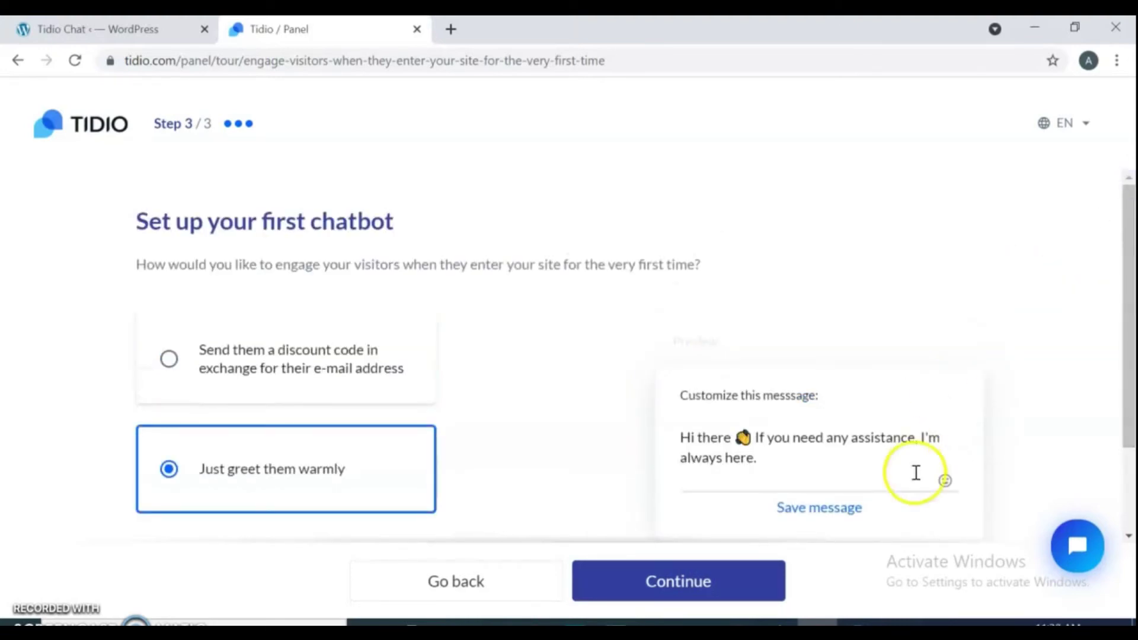
left_click(676, 586)
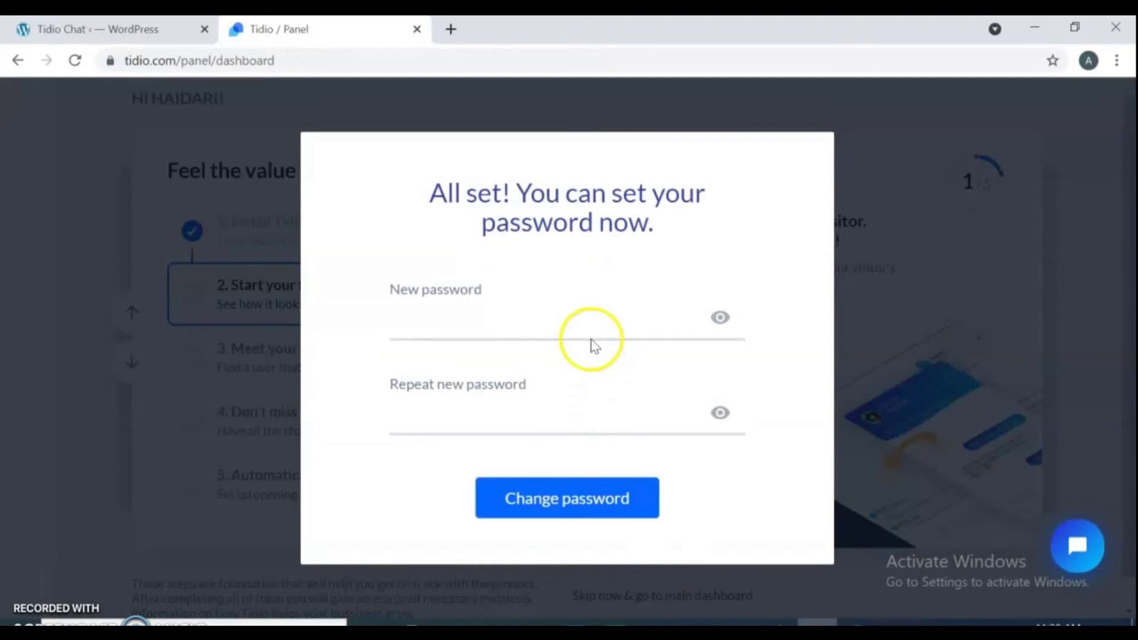
Step: Enter and repeat the new account password, save it and dismiss the save prompt and confirmation
left_click(449, 318)
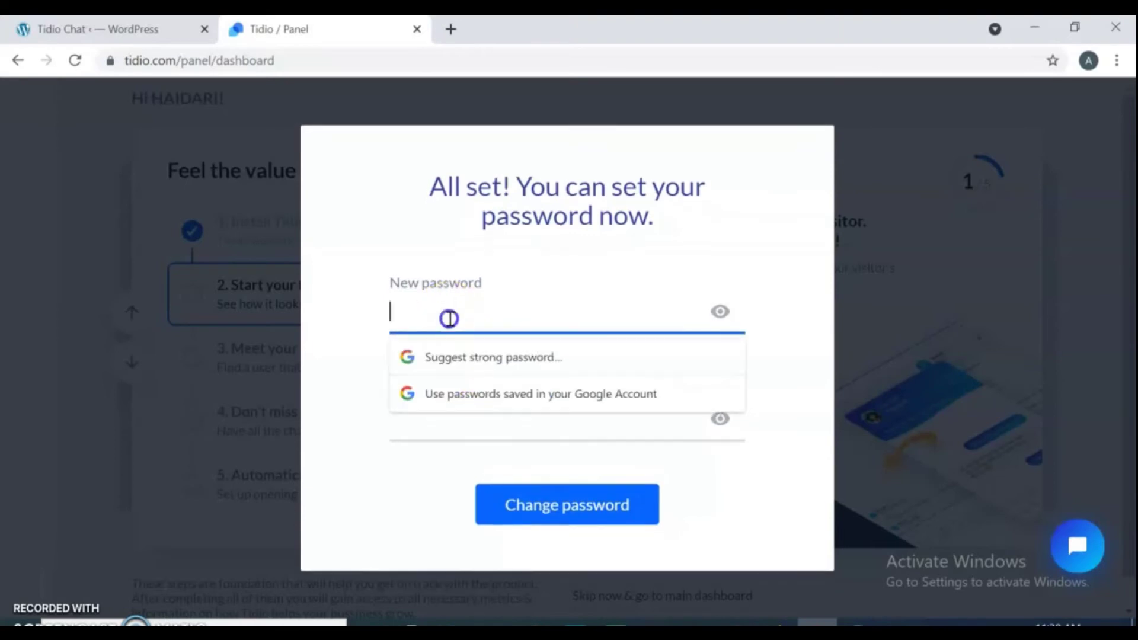
type("•")
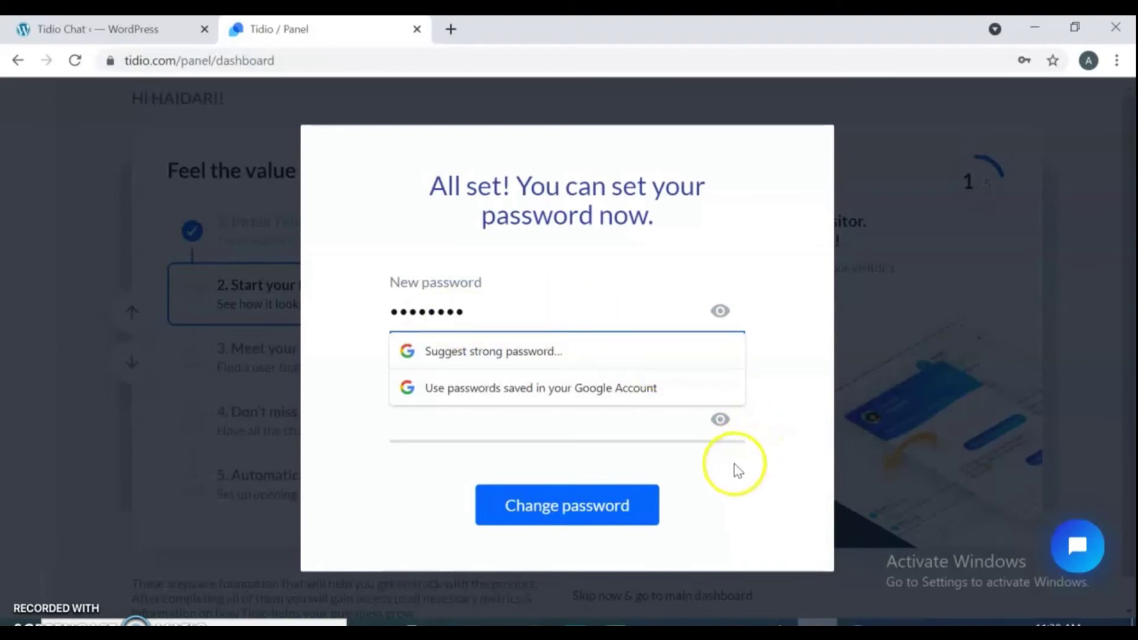
left_click(648, 418)
type("•")
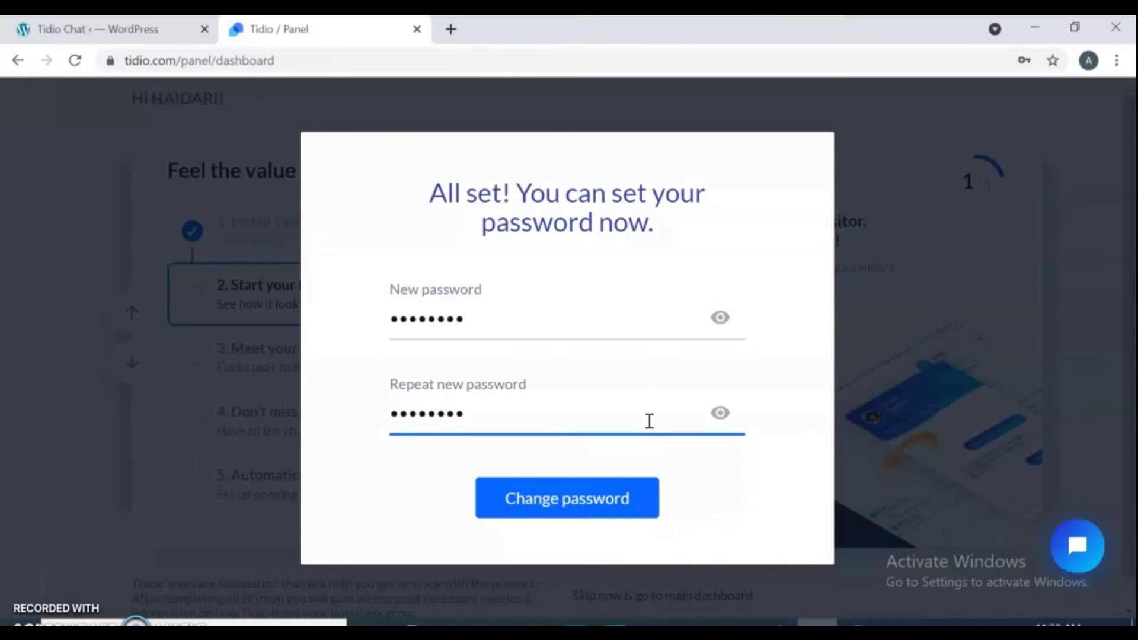
left_click(581, 506)
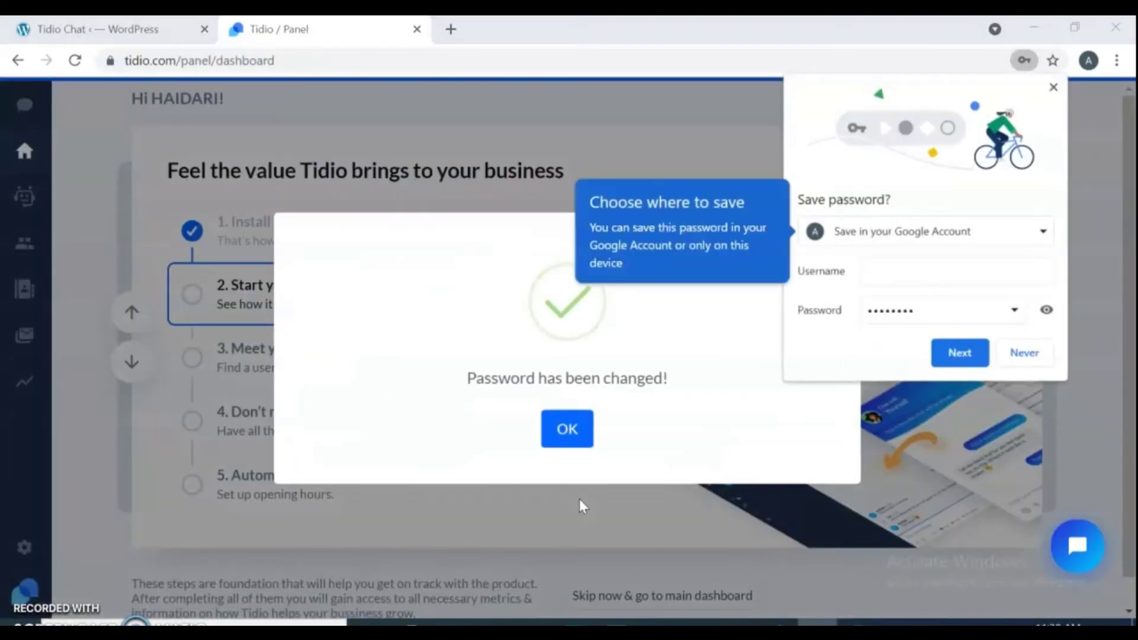
left_click(1027, 356)
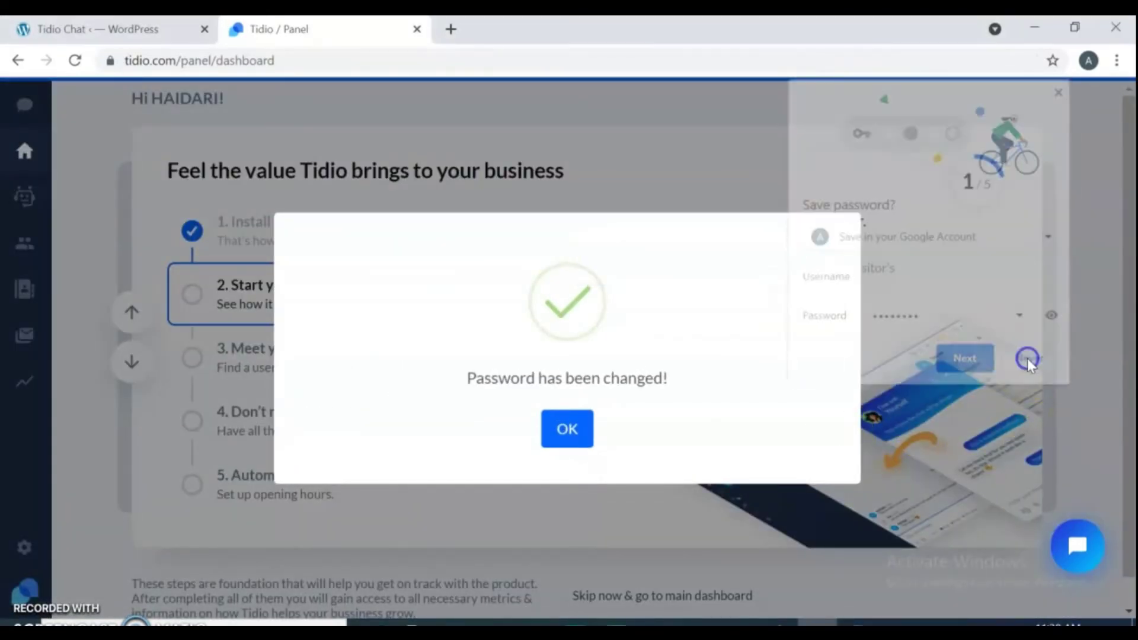
left_click(556, 432)
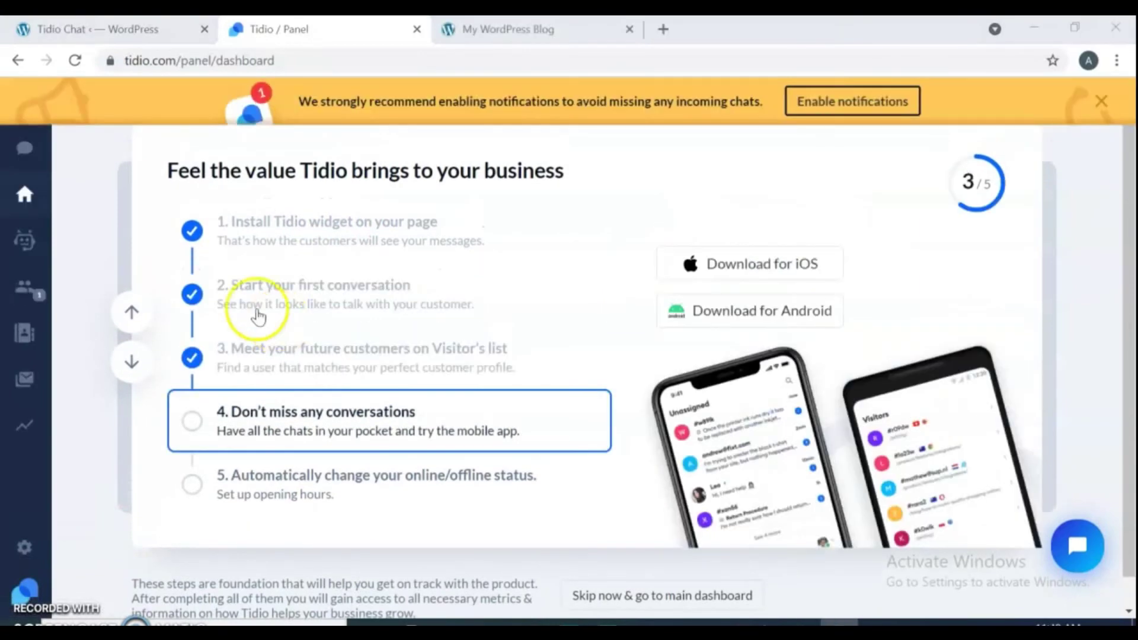
Step: Browse Conversations, Home, Visitors, Contacts, Email Marketing and Analytics, then return to the WordPress Tidio Chat page
left_click(25, 149)
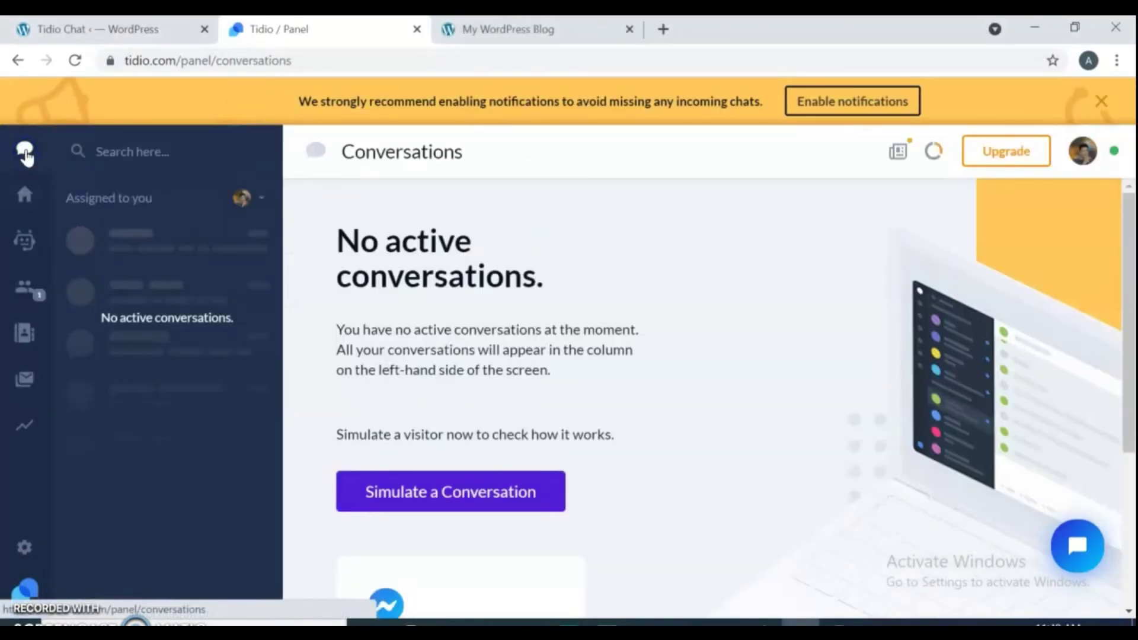
left_click(25, 195)
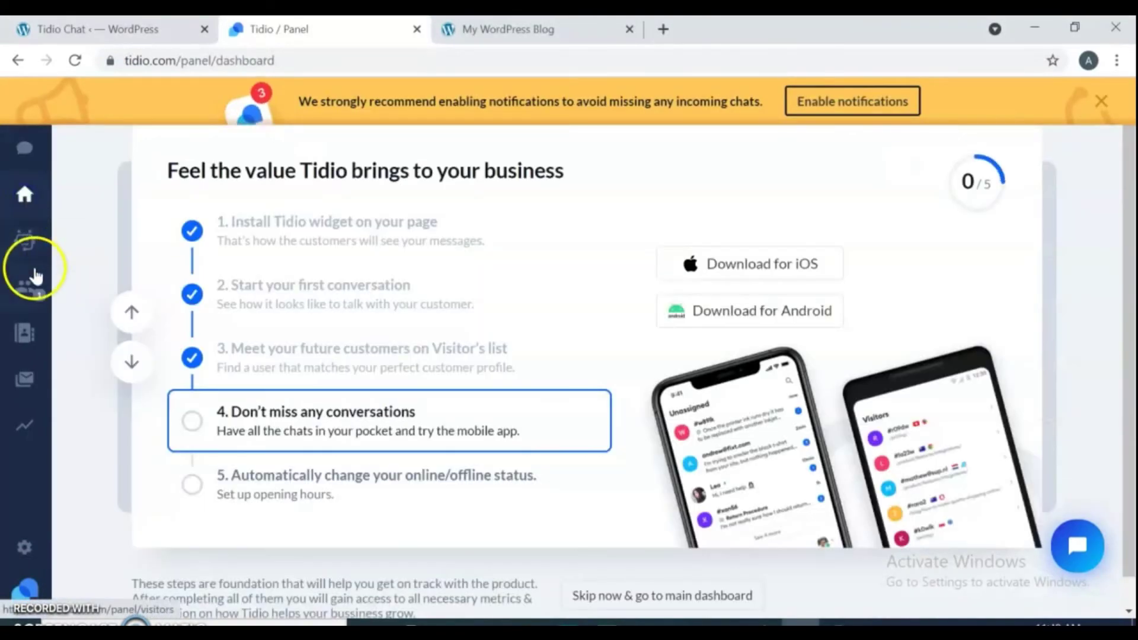
left_click(26, 305)
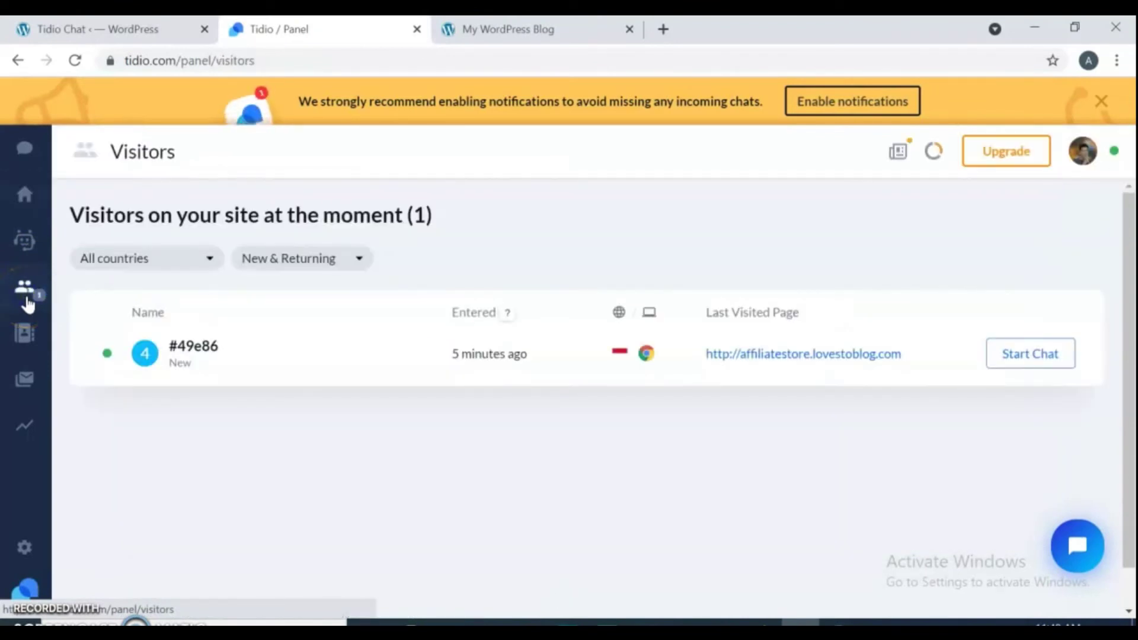
left_click(25, 331)
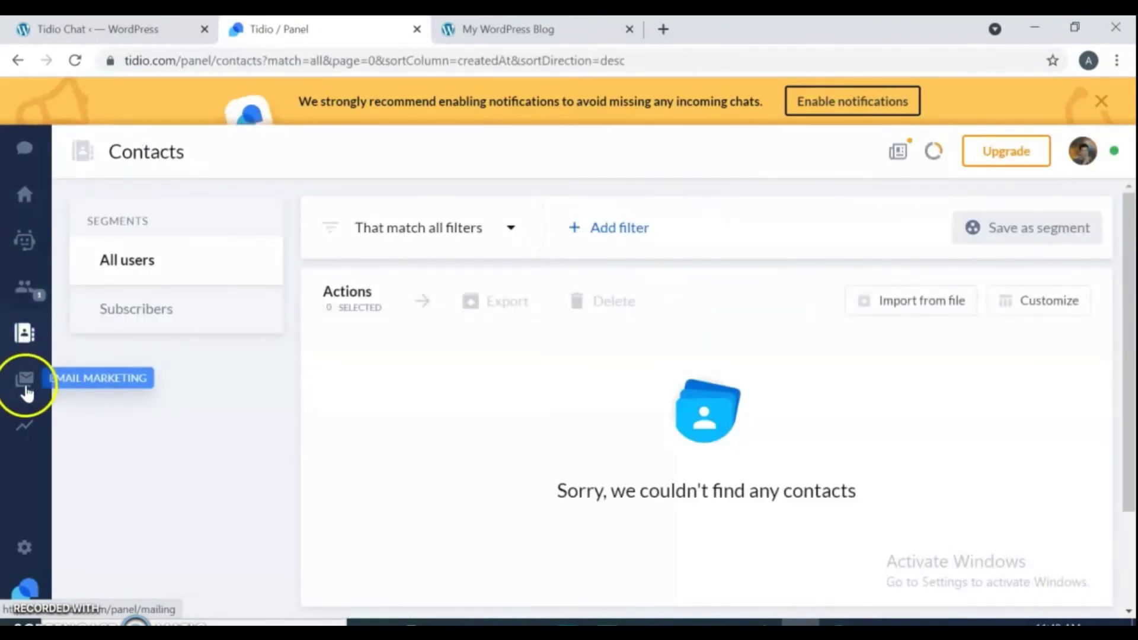
left_click(25, 387)
left_click(25, 427)
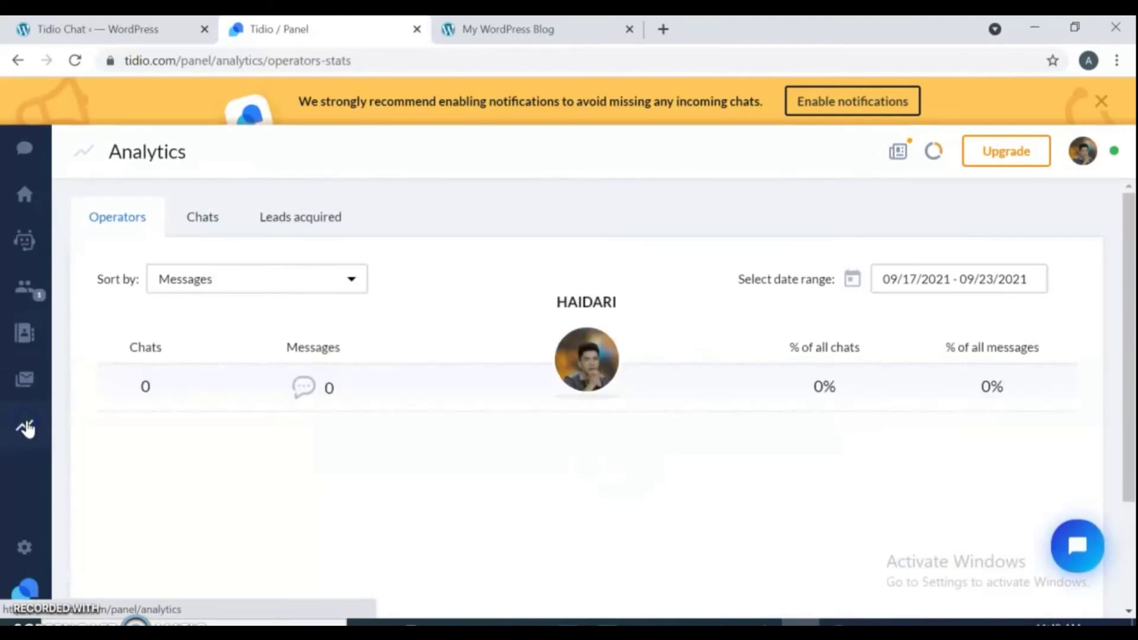
left_click(97, 29)
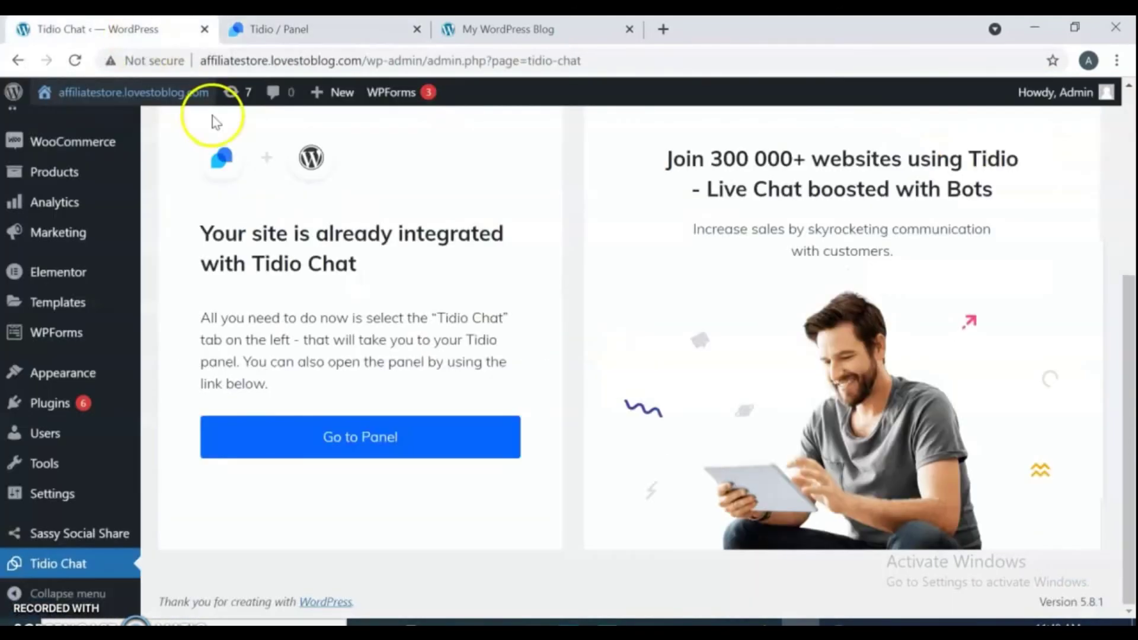
mouse_move(134, 91)
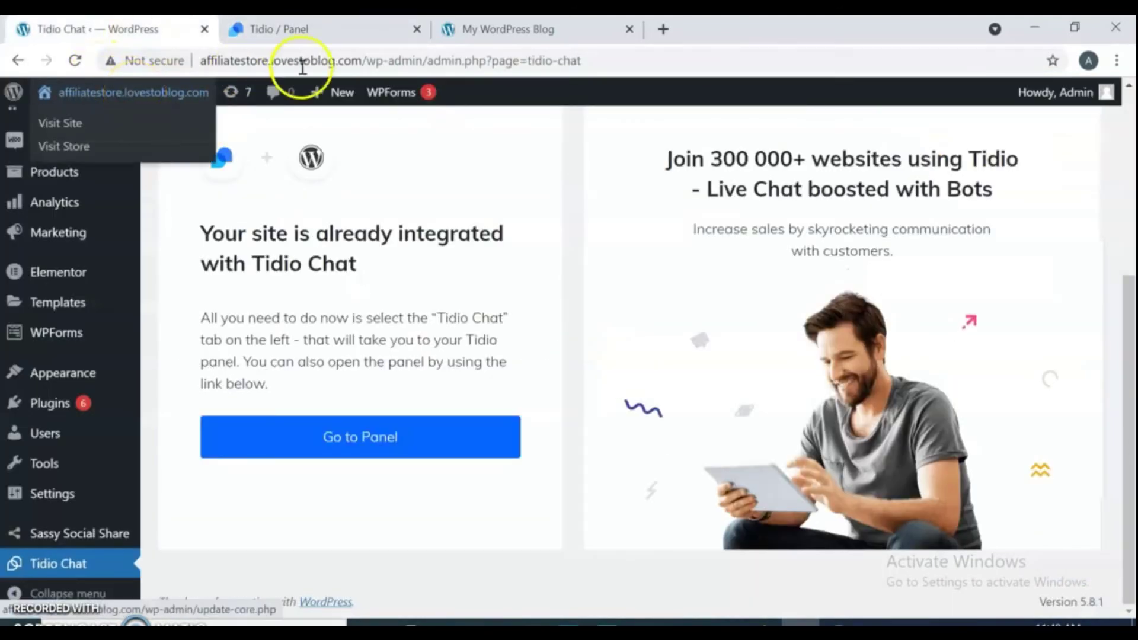
Step: Send 'hi' from the storefront's Tidio chat widget as a visitor
left_click(523, 36)
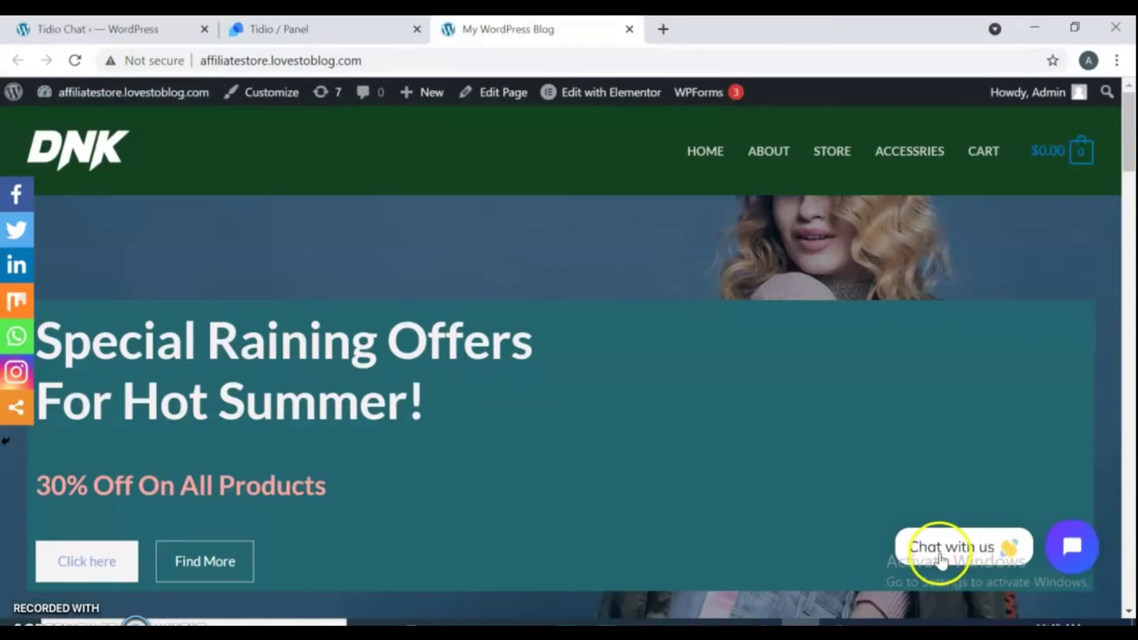
left_click(1072, 549)
type("hi")
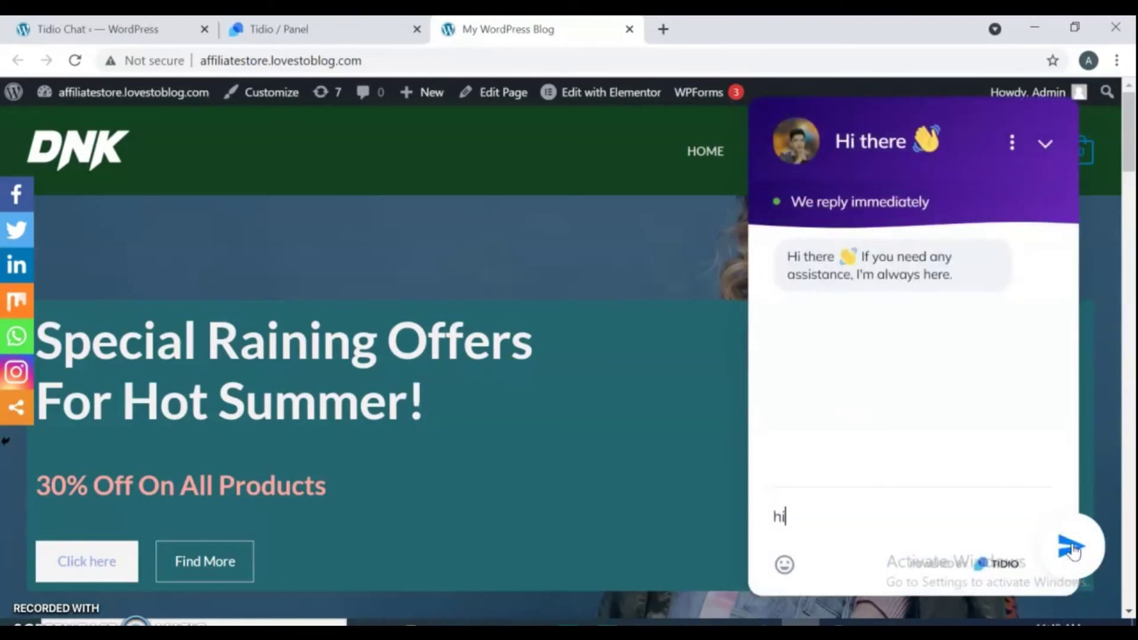
left_click(1071, 551)
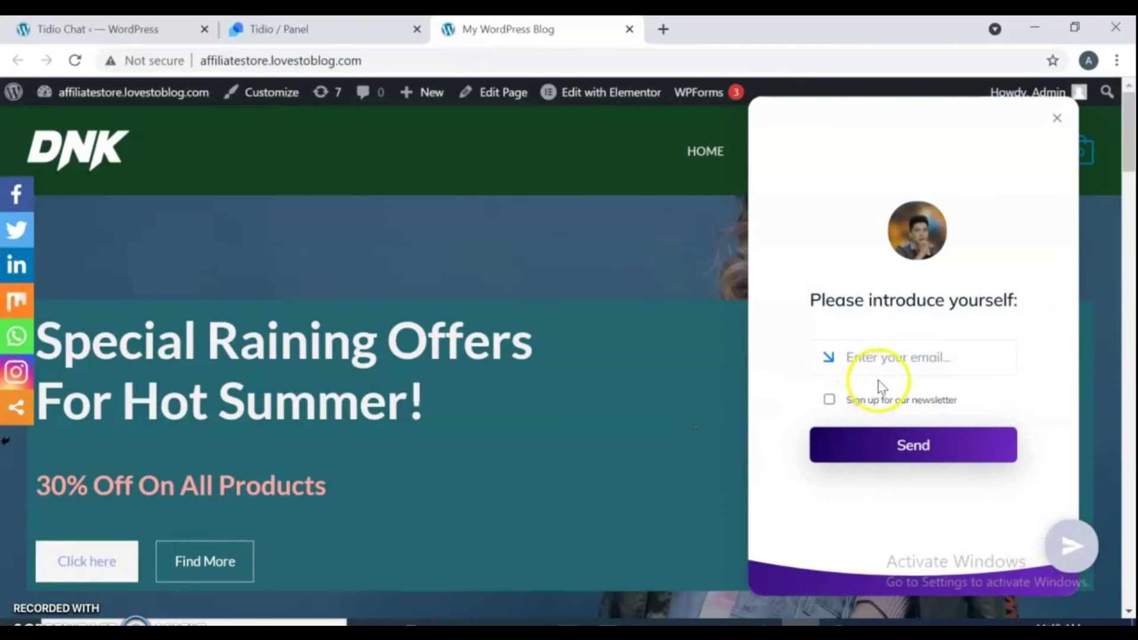
Step: Submit the introduction form with an email address and the newsletter opt-in ticked
left_click(880, 360)
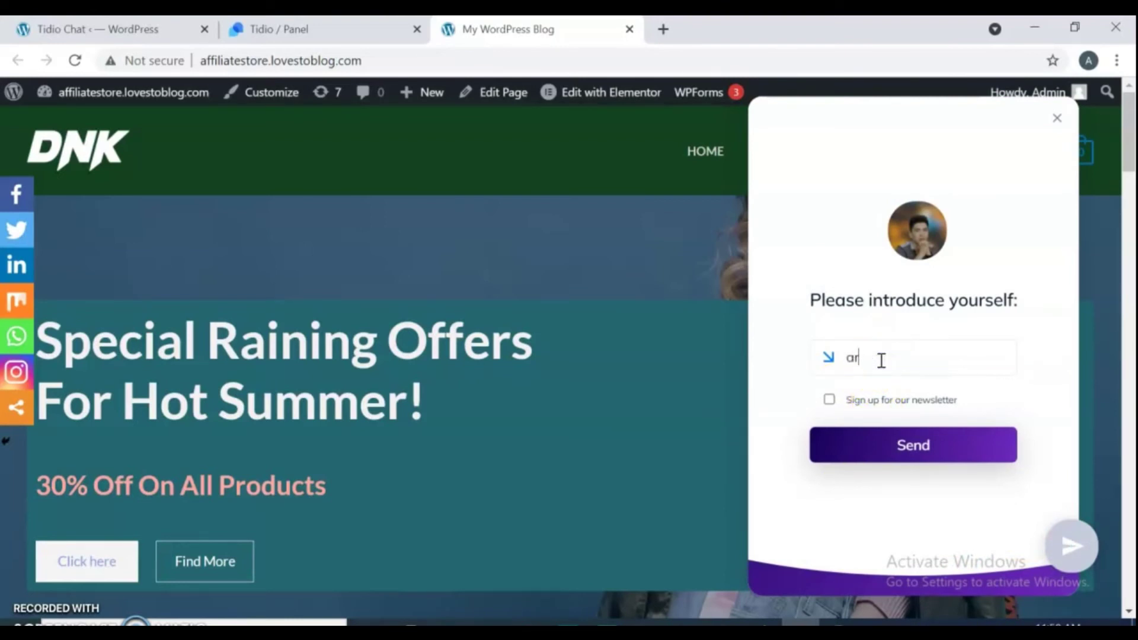
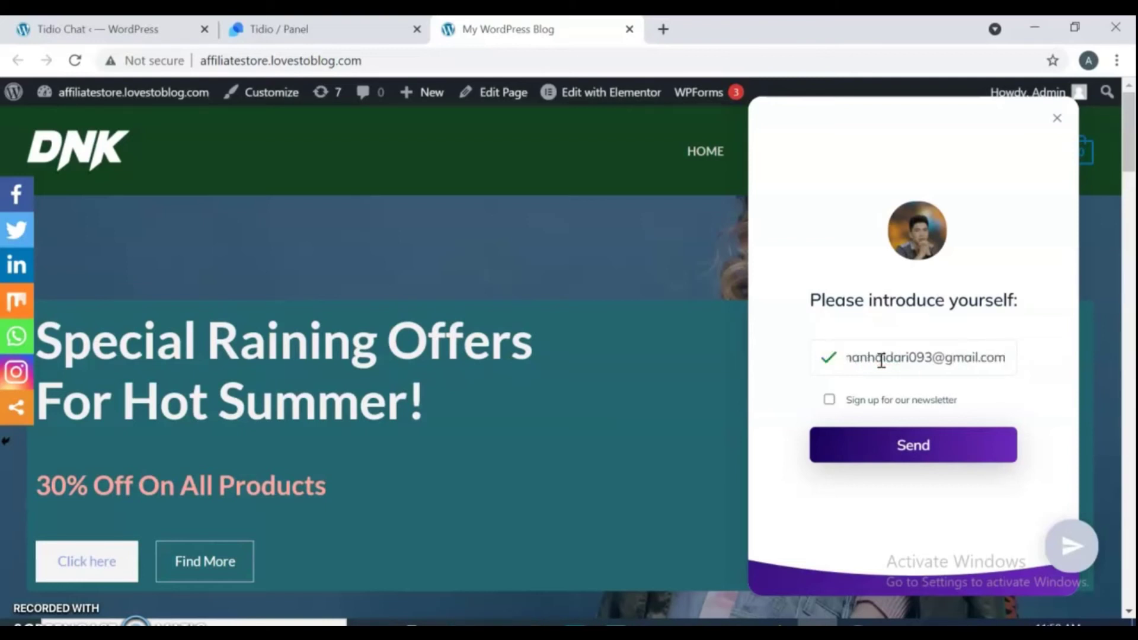
left_click(831, 402)
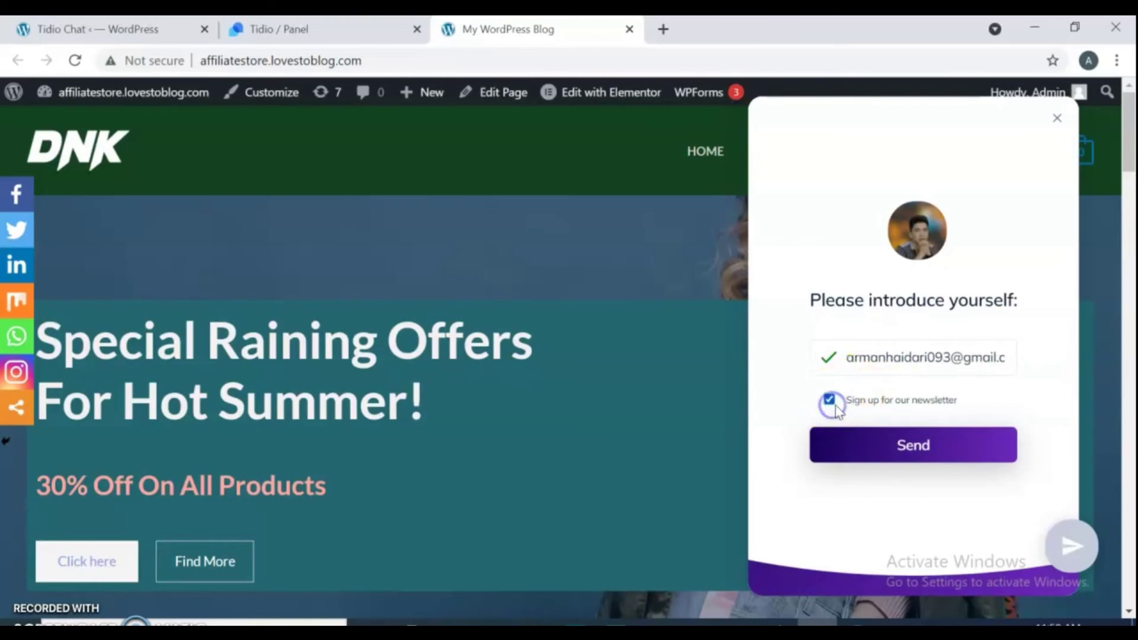
left_click(902, 446)
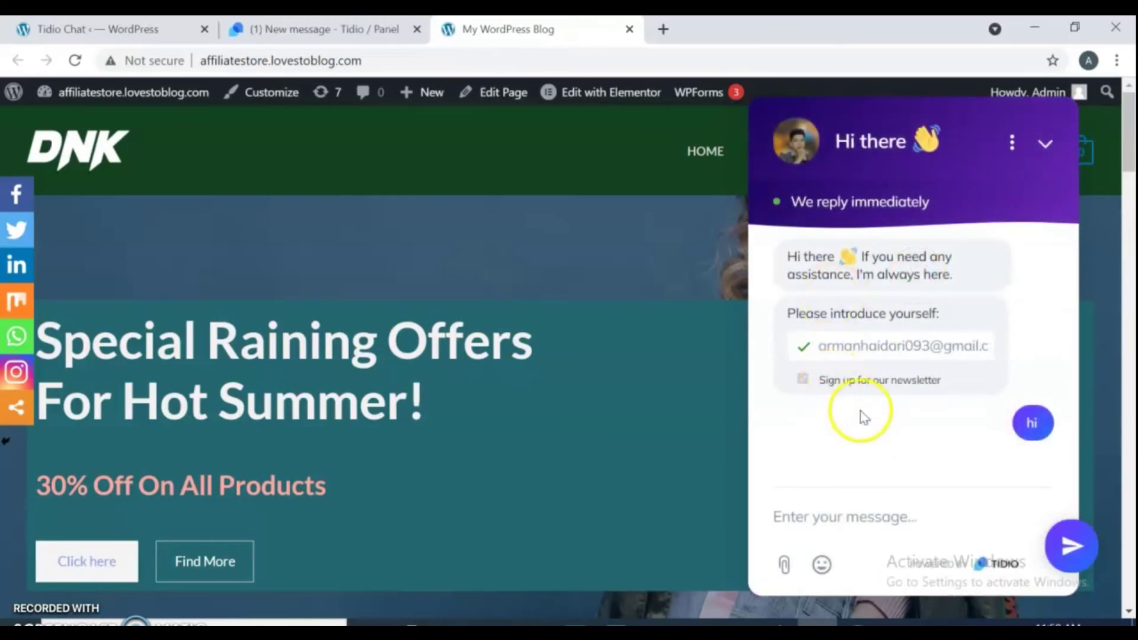
Step: Send a second 'hi' from the store chat, then move to the Tidio panel
left_click(822, 518)
type("hi")
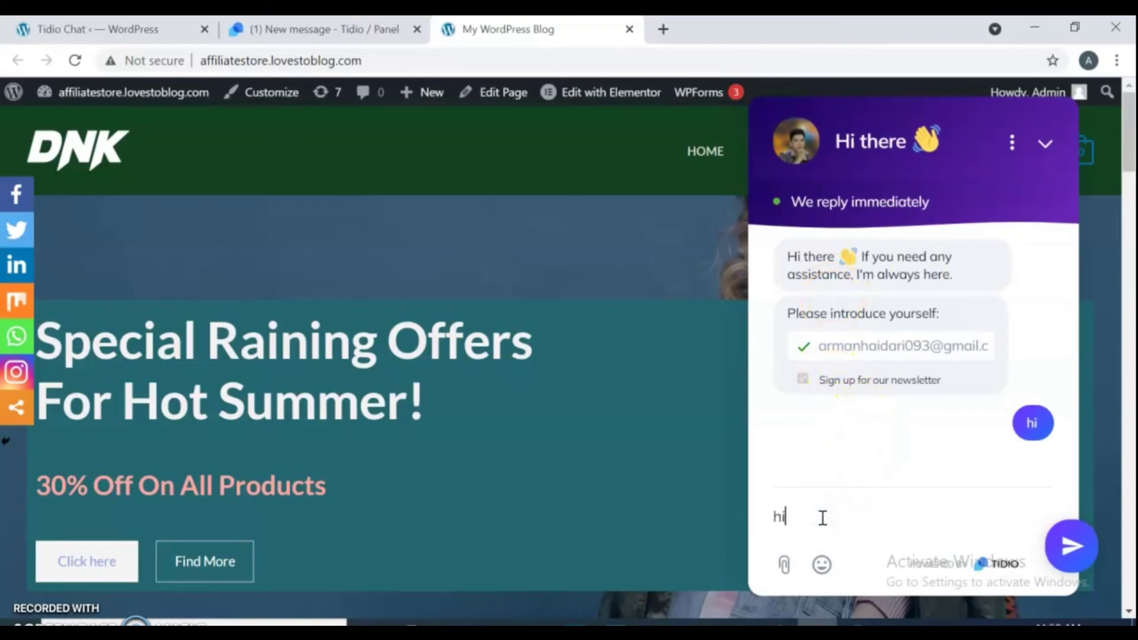
key("Return")
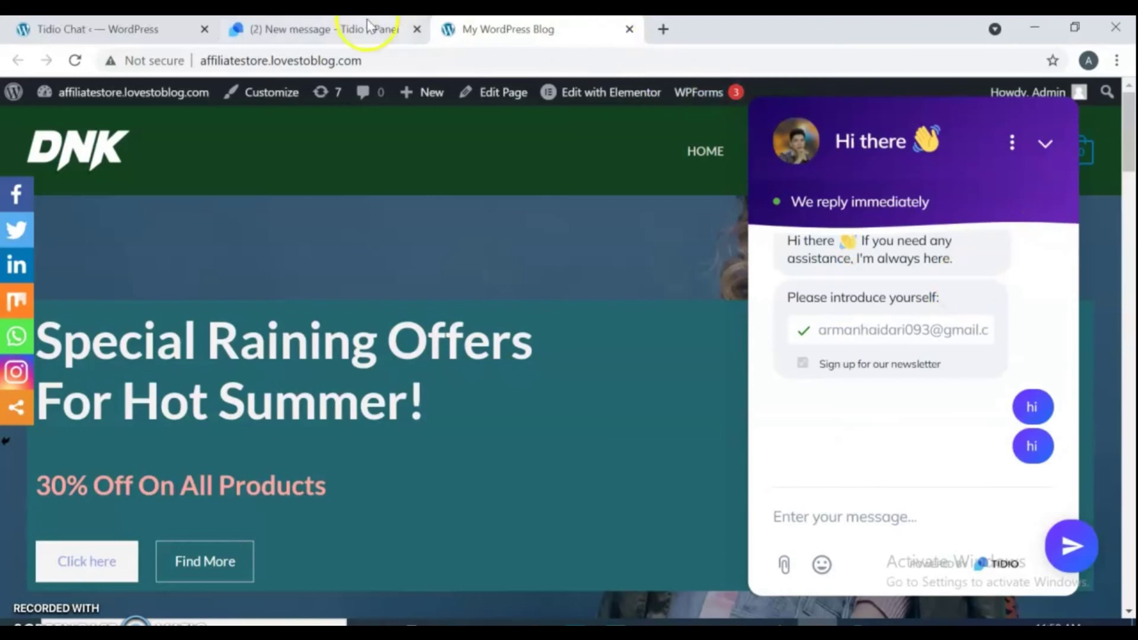
left_click(301, 21)
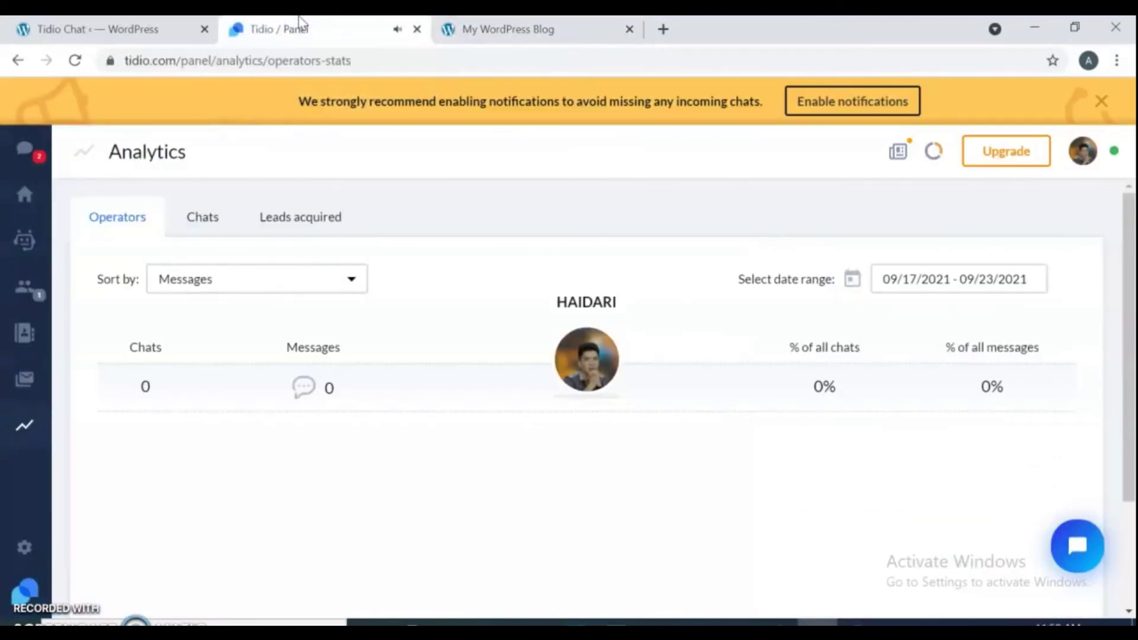
Step: Reply 'hi' to the visitor's conversation as the operator from the Conversations panel
left_click(27, 152)
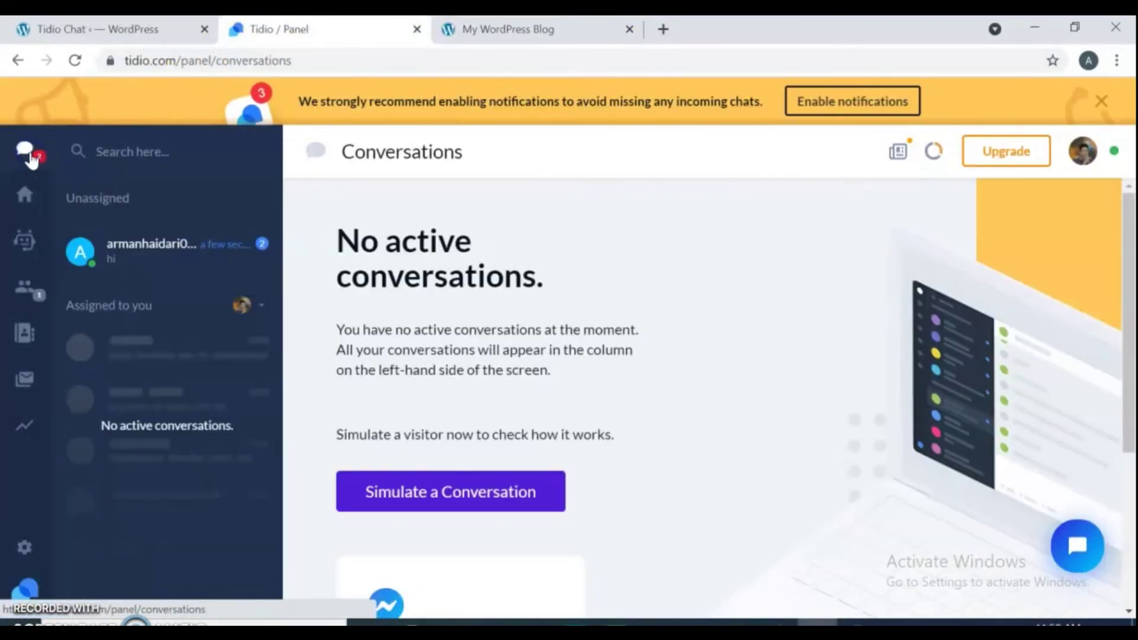
left_click(172, 257)
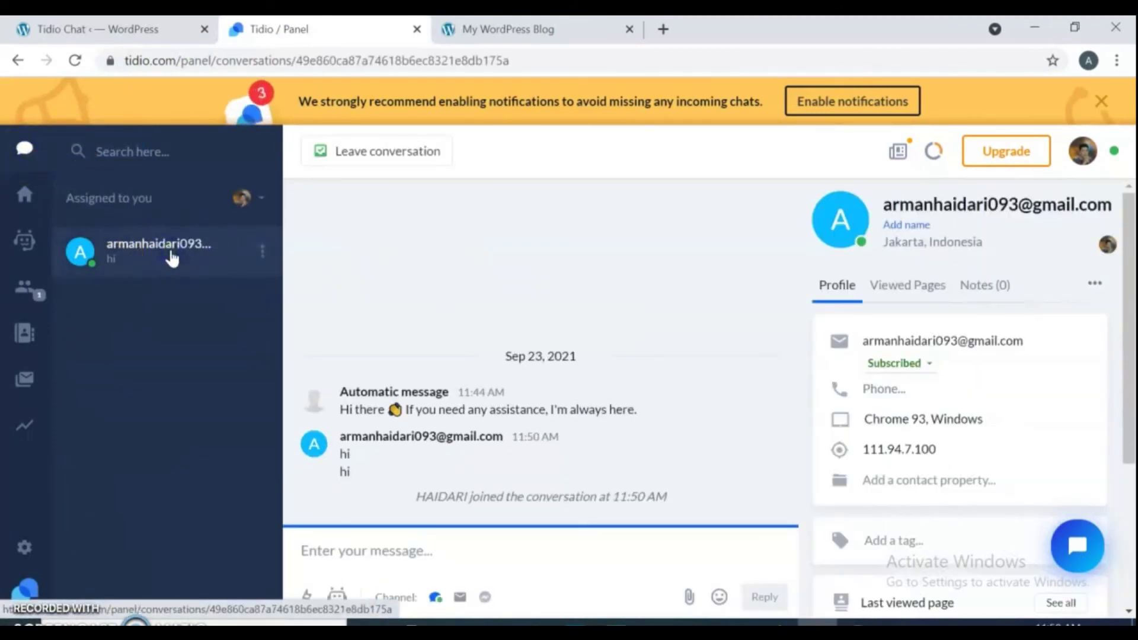
left_click(400, 553)
type("hi")
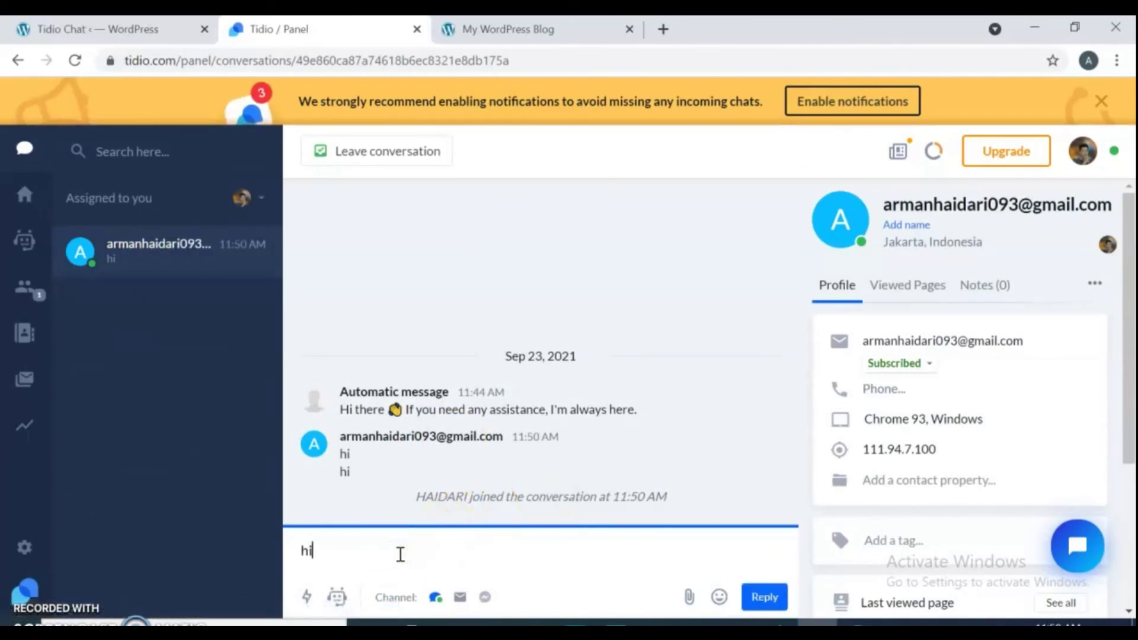
key("Return")
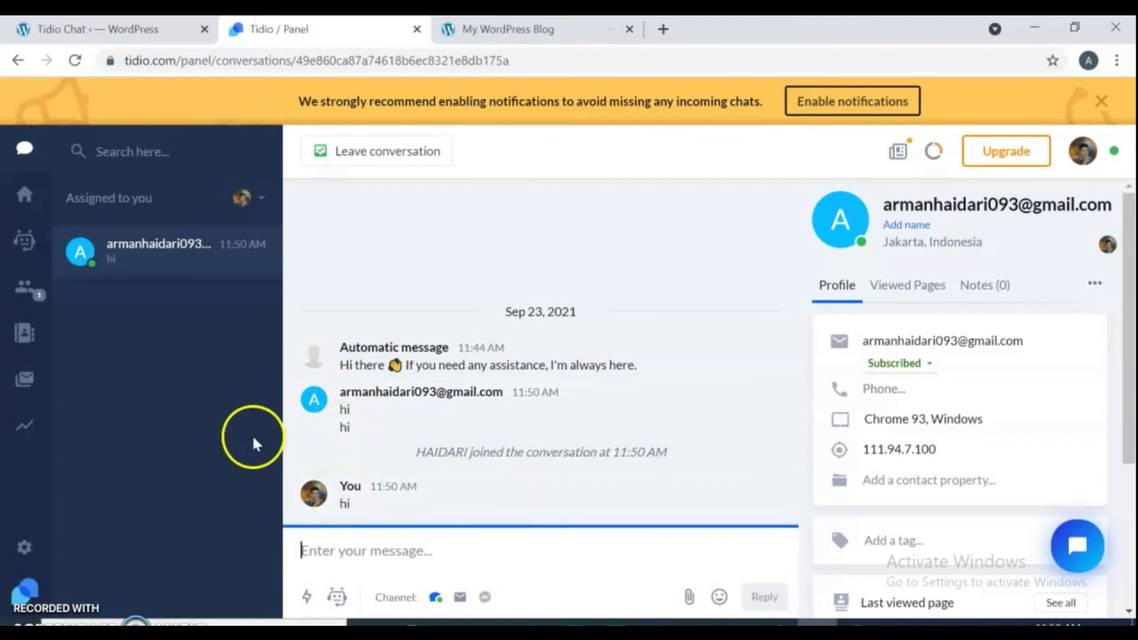
left_click(27, 202)
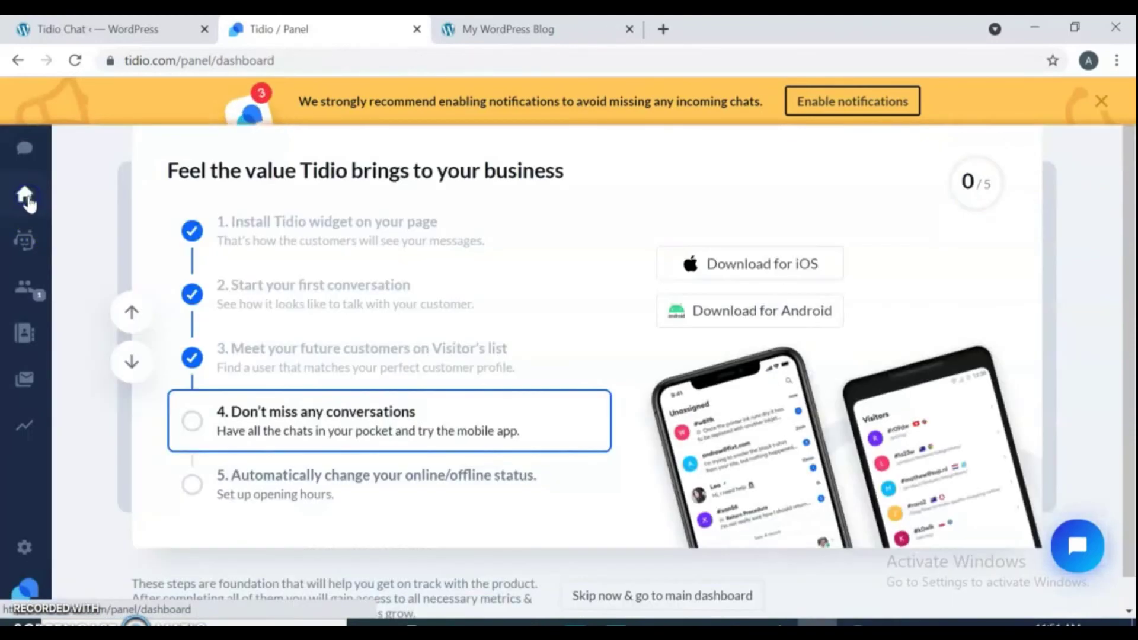
left_click(25, 152)
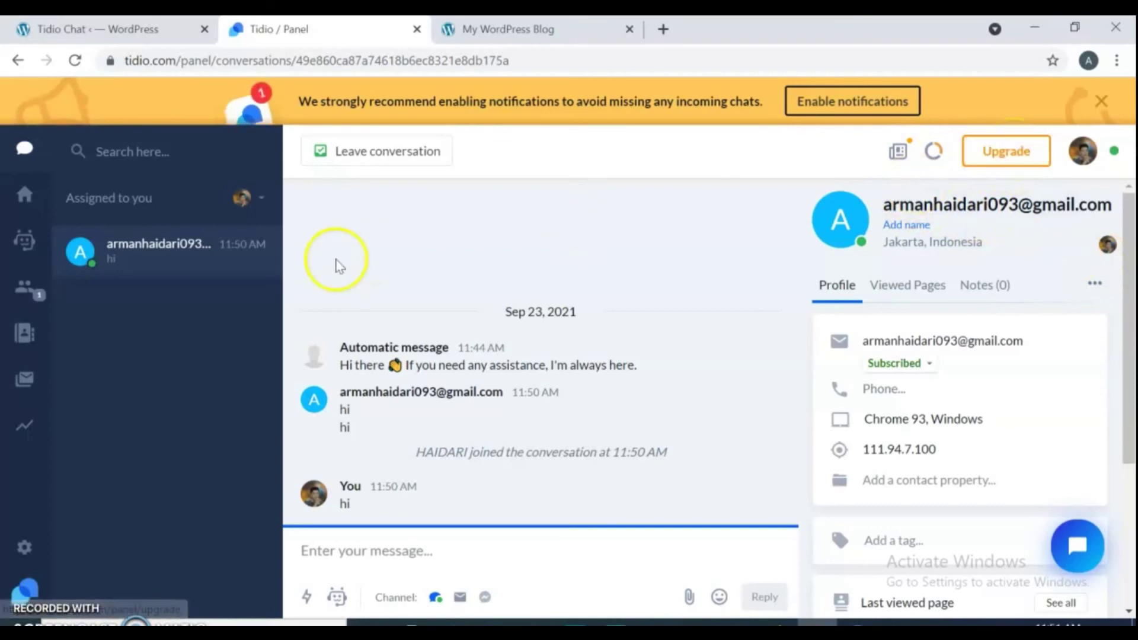
Step: Find the test visitor on the Visitors page, trying the country and New & Returning filters
left_click(26, 290)
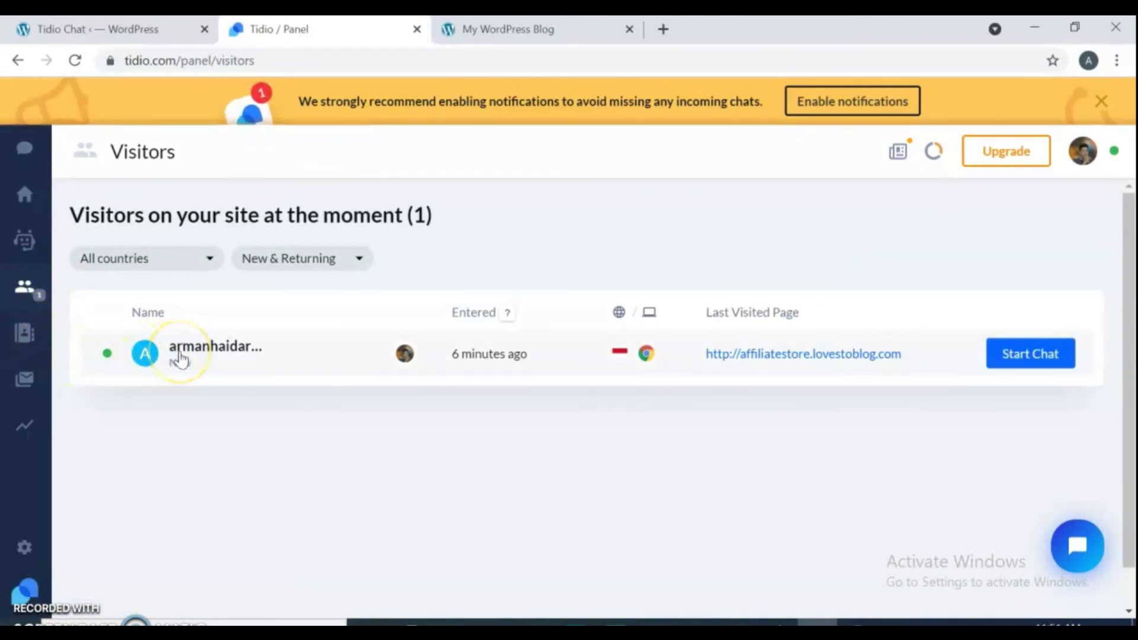
left_click(212, 260)
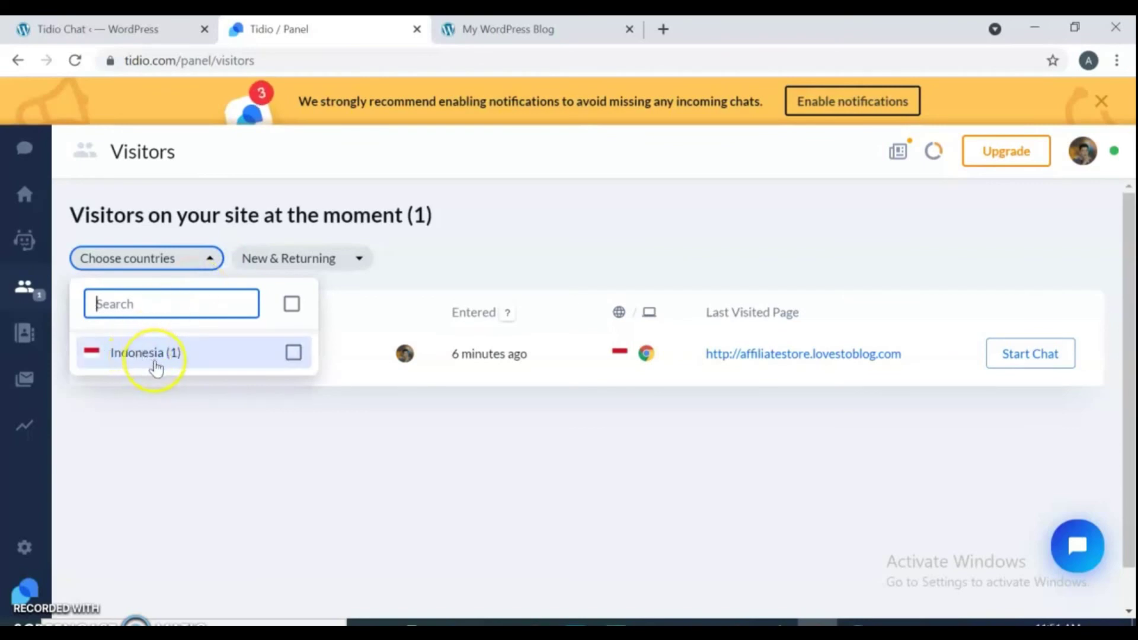
left_click(361, 259)
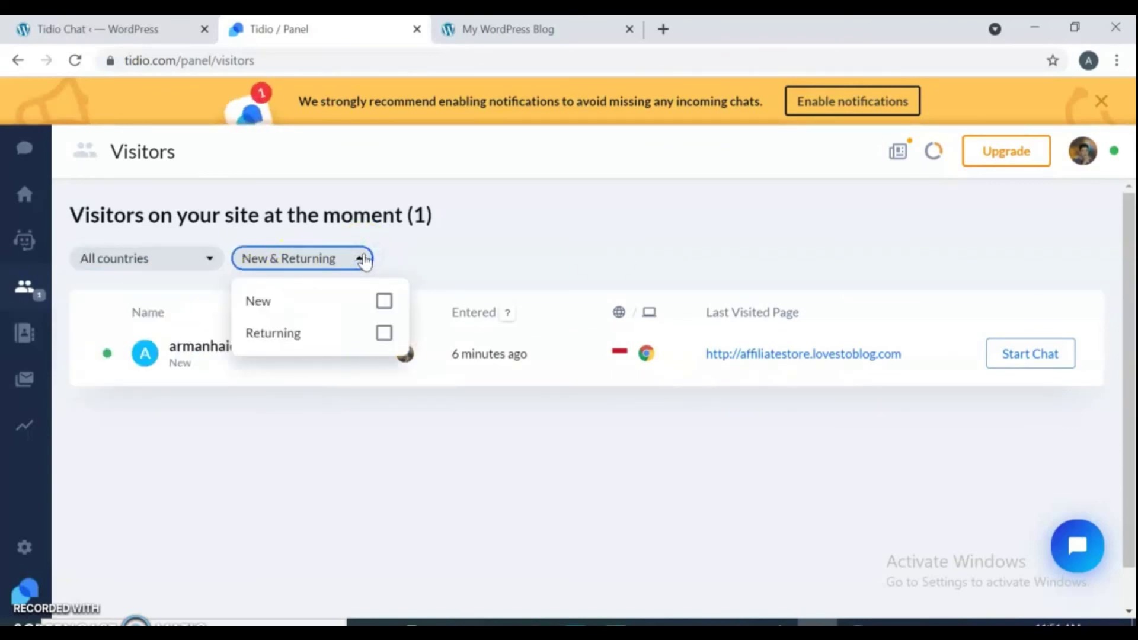
left_click(1017, 354)
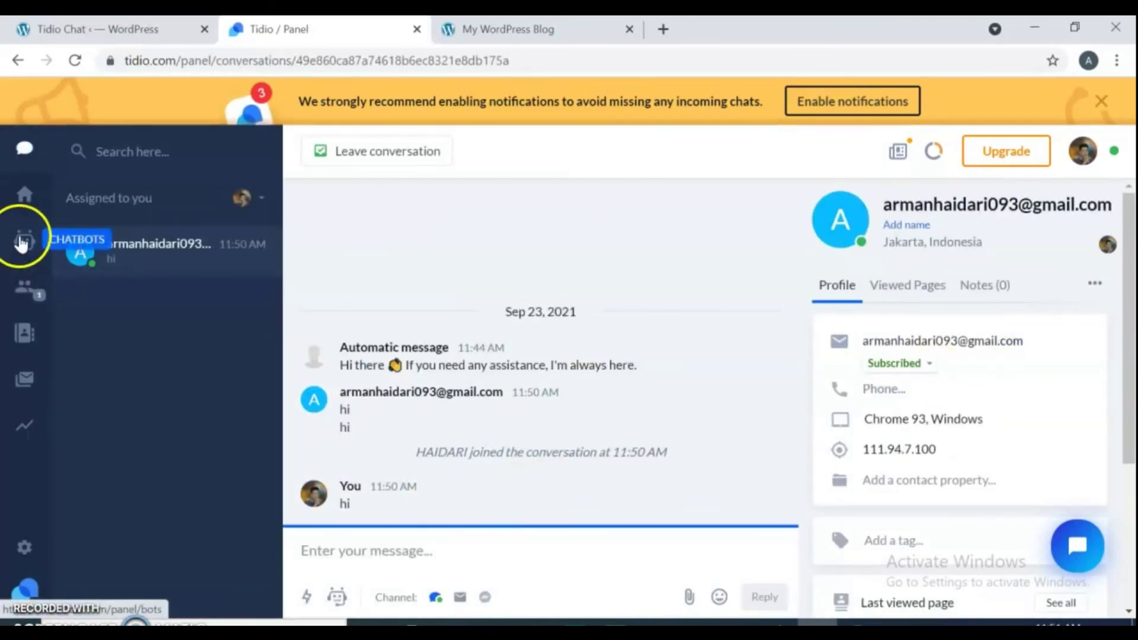
left_click(25, 198)
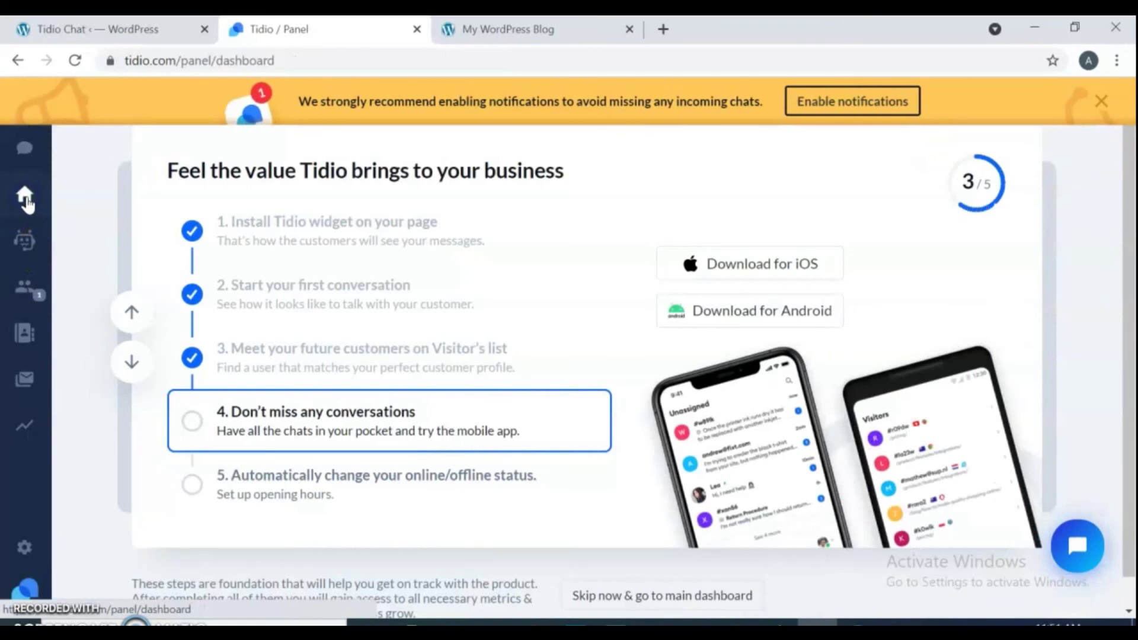
left_click(25, 242)
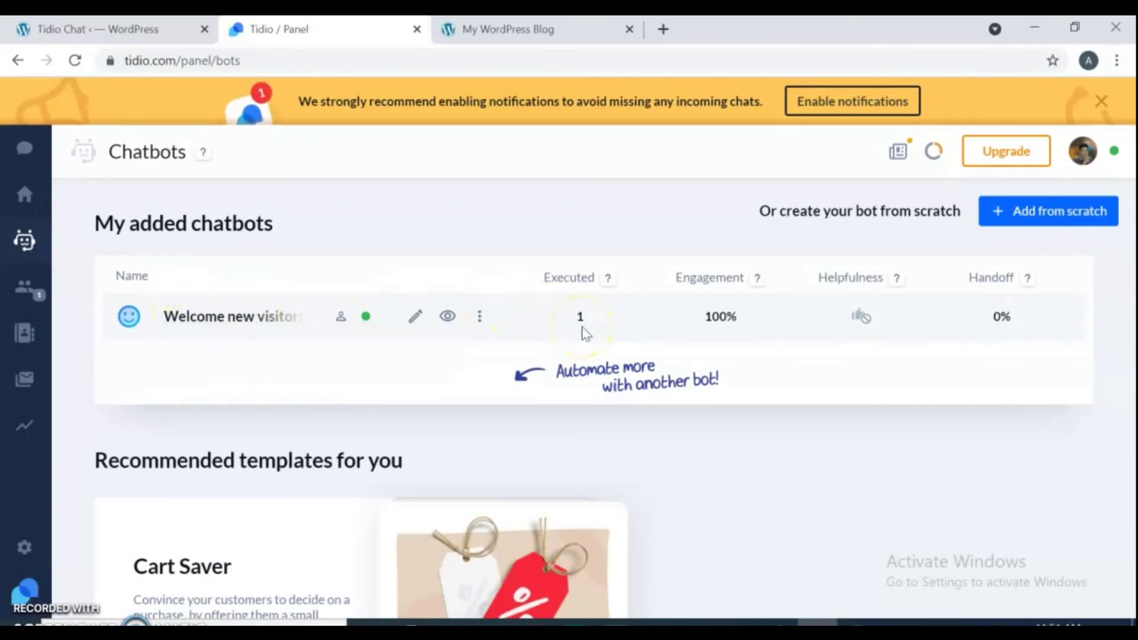
Step: Confirm the visitor appears as a subscribed contact in Contacts, then return to the dashboard checklist
left_click(21, 291)
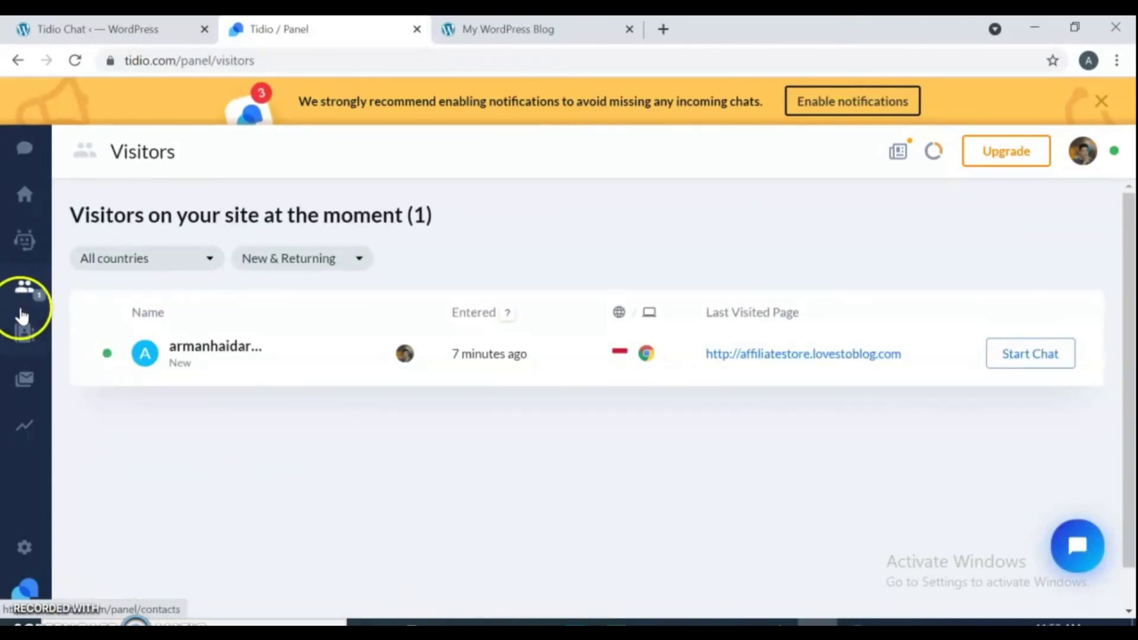
left_click(22, 338)
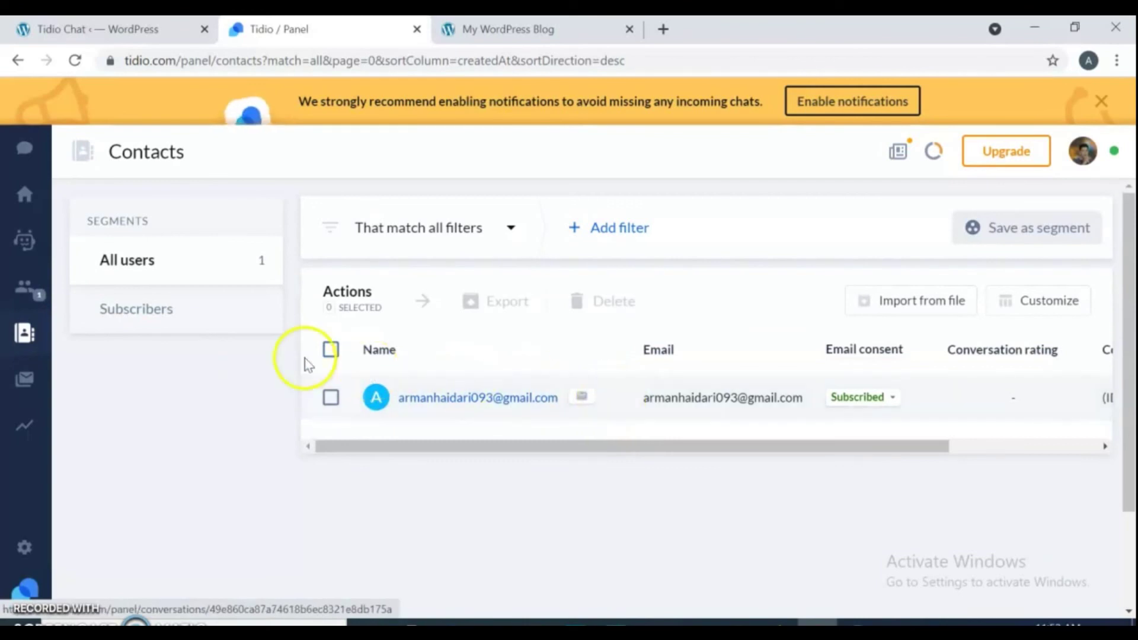
left_click(15, 338)
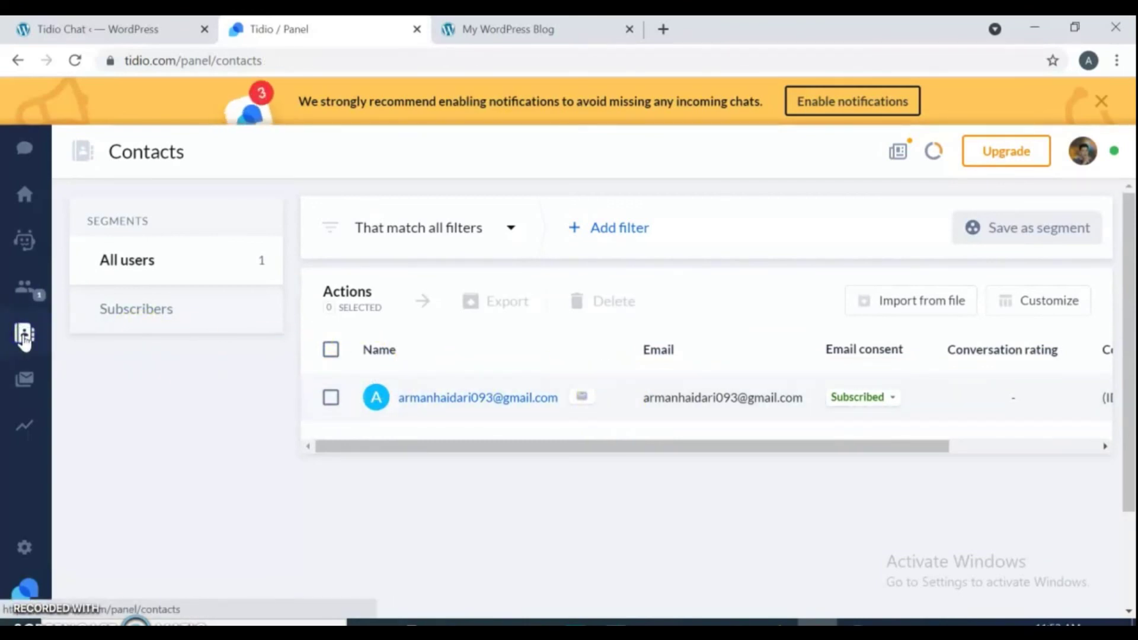
left_click(22, 288)
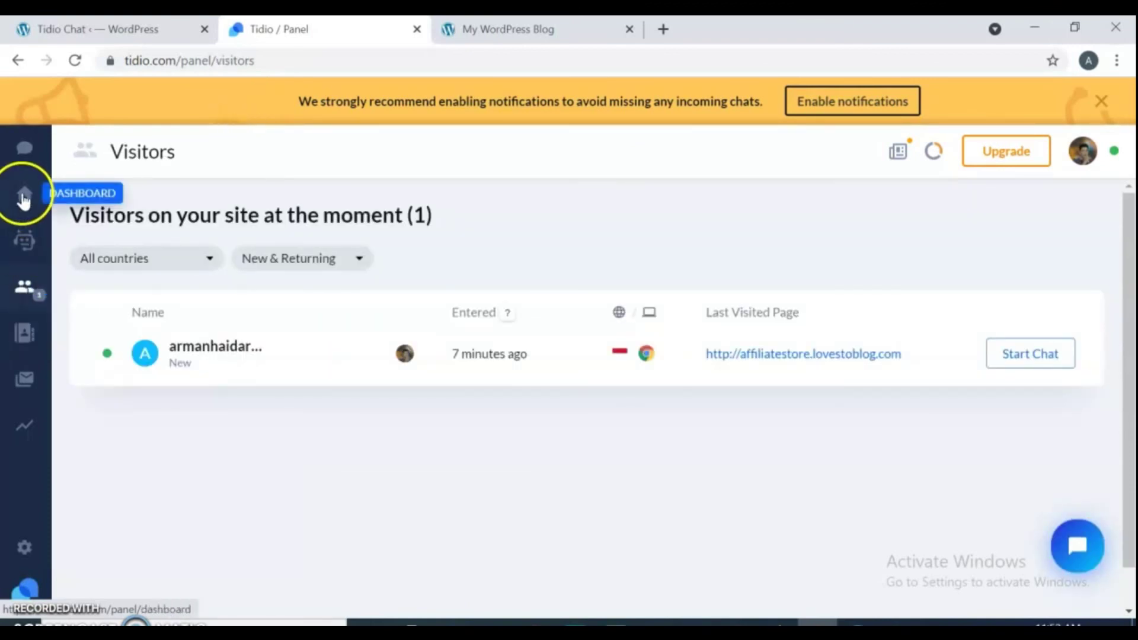
left_click(25, 196)
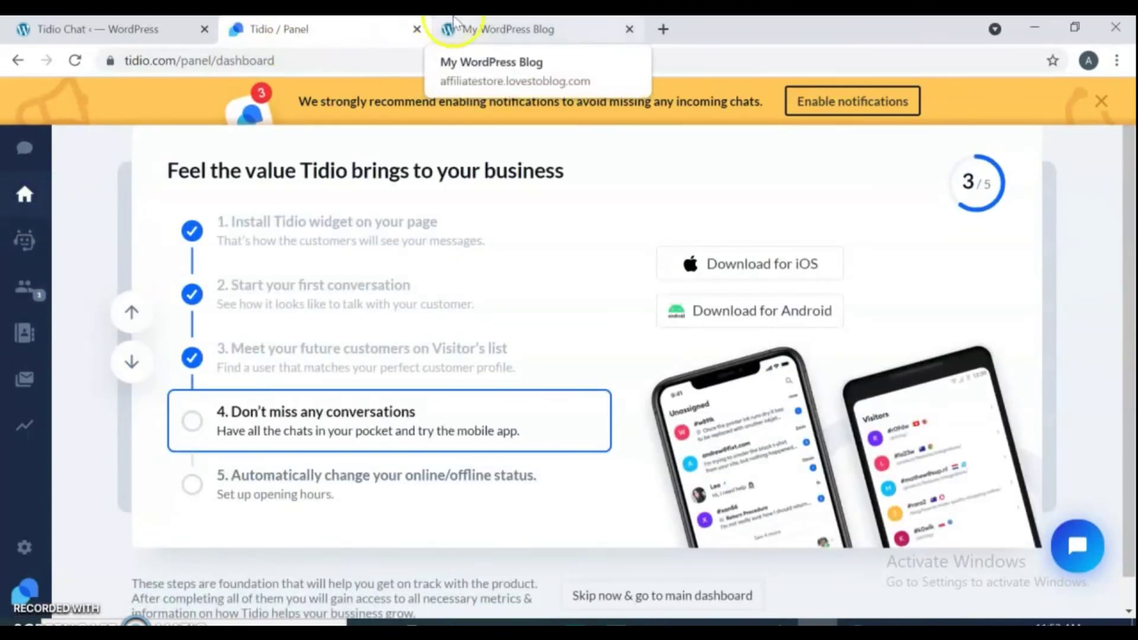
Step: Return to the store page showing the operator's 'hi' reply in the chat widget
left_click(487, 27)
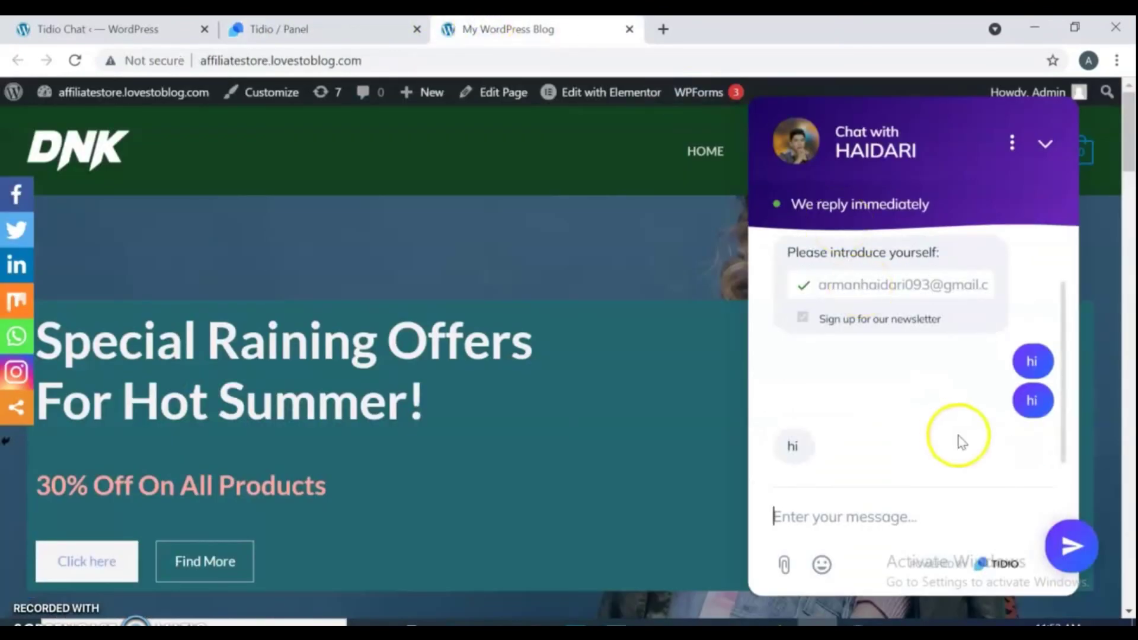